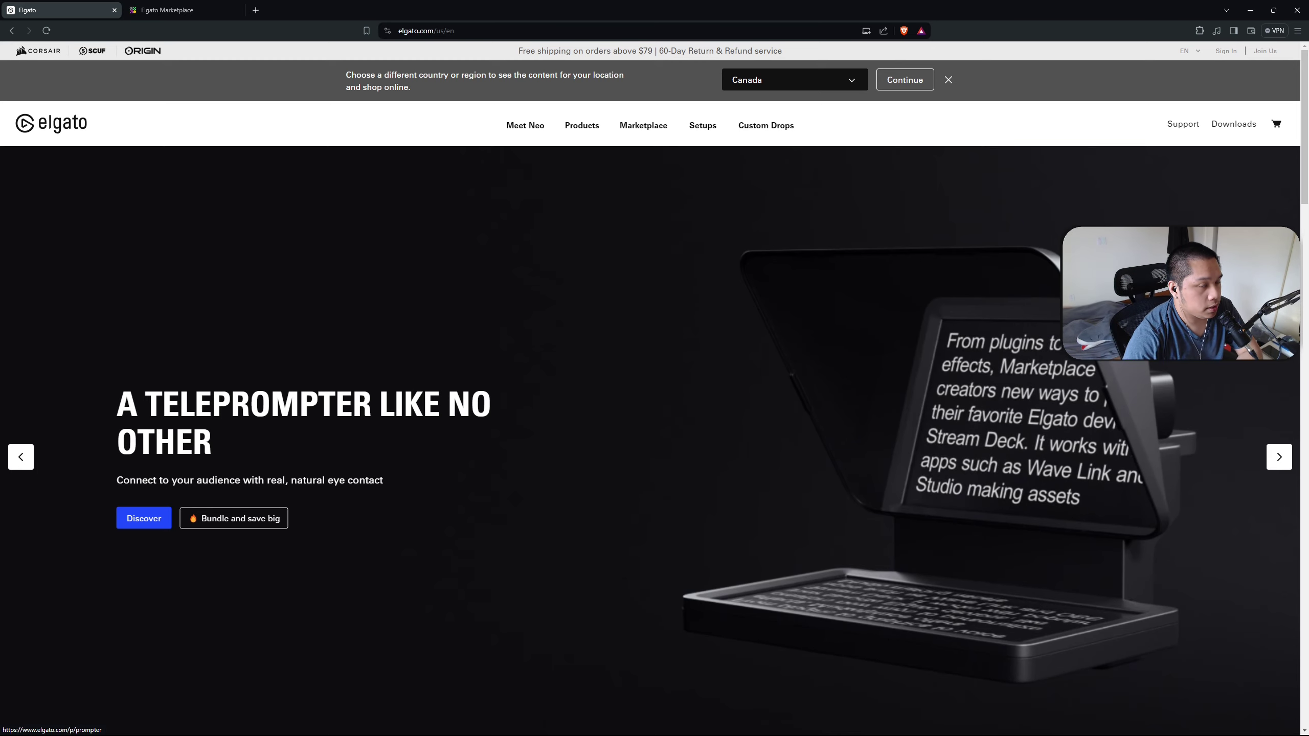
Step: Open Elgato's downloads page and locate the Stream Deck software among the Windows downloads
click(1236, 129)
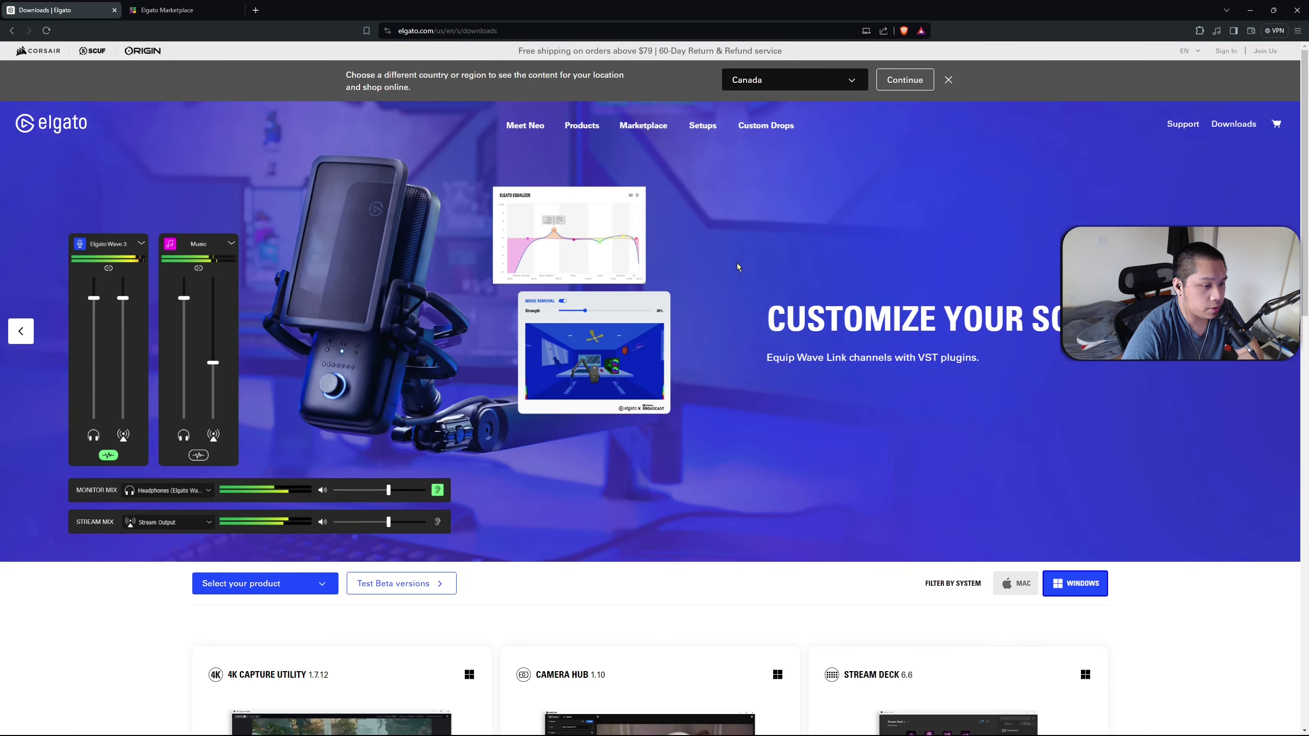
scroll(736, 273, down, 8)
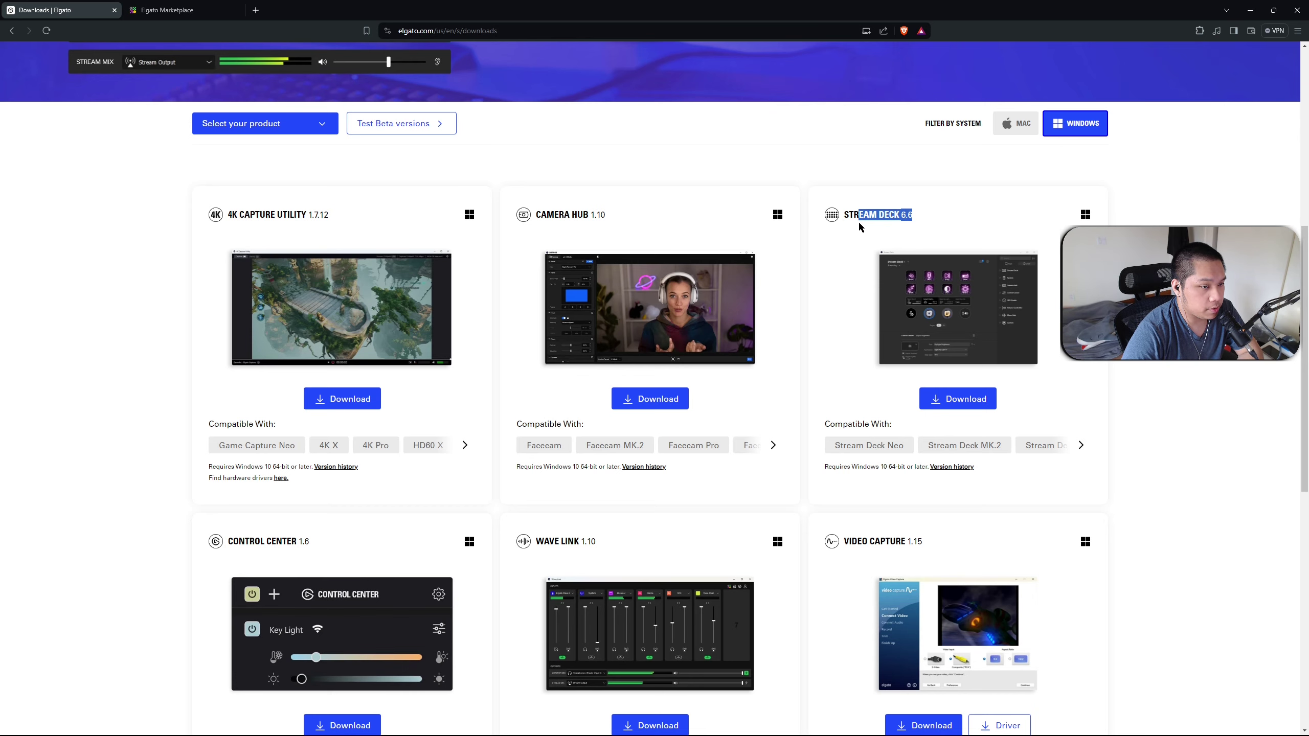
scroll(845, 265, down, 5)
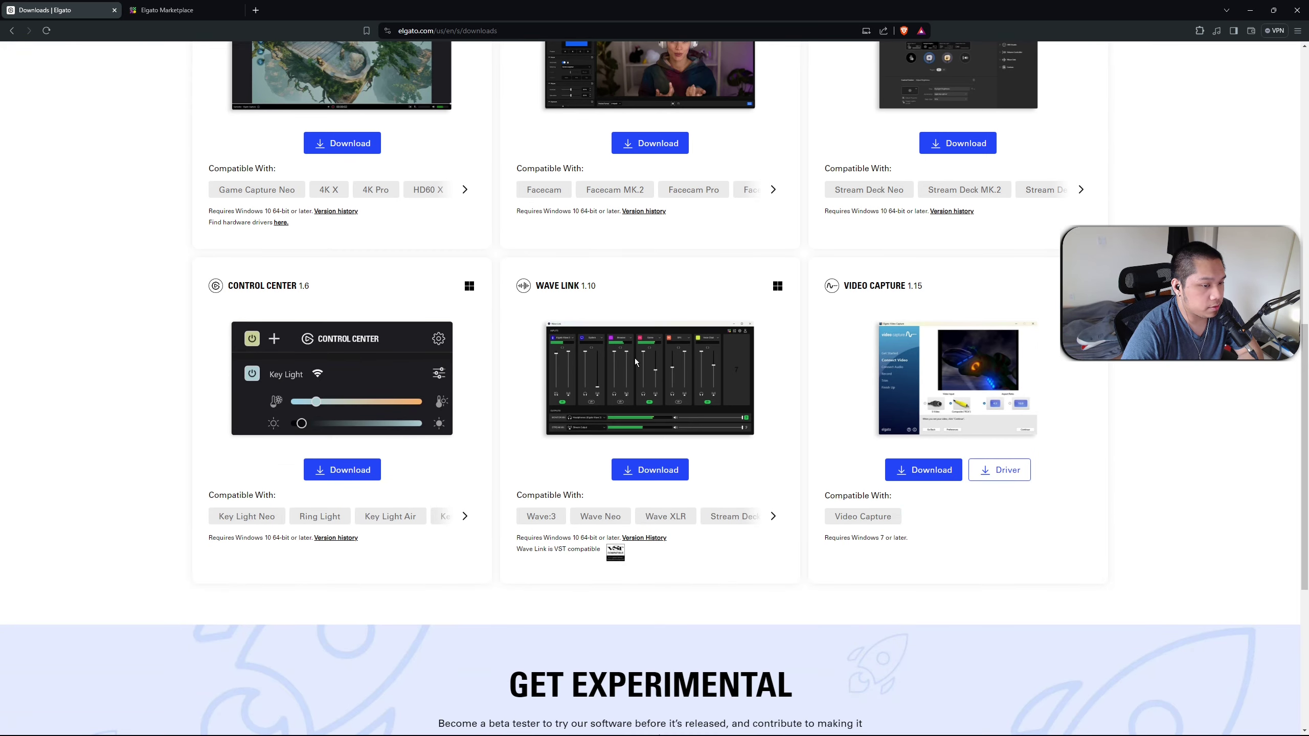
scroll(984, 370, up, 6)
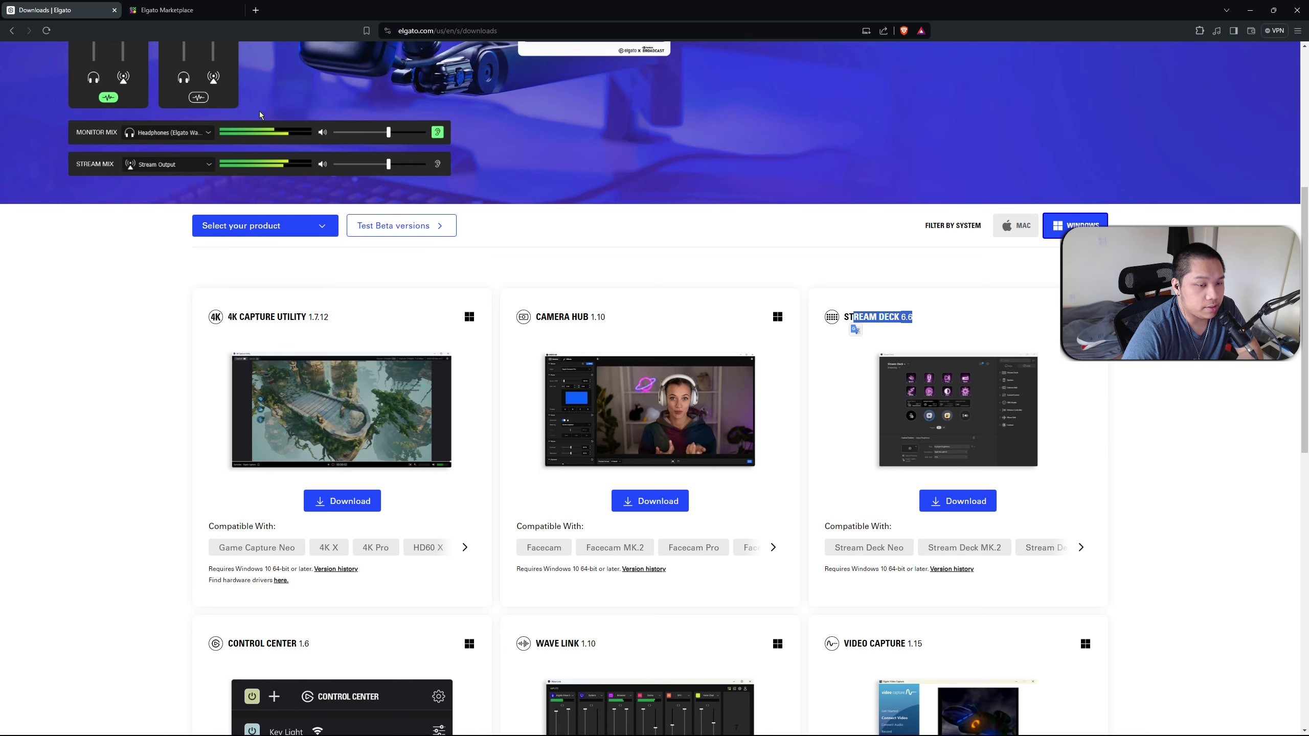
Step: Switch to the Stream Deck app and check its software version in the general preferences
drag(658, 9, 581, 233)
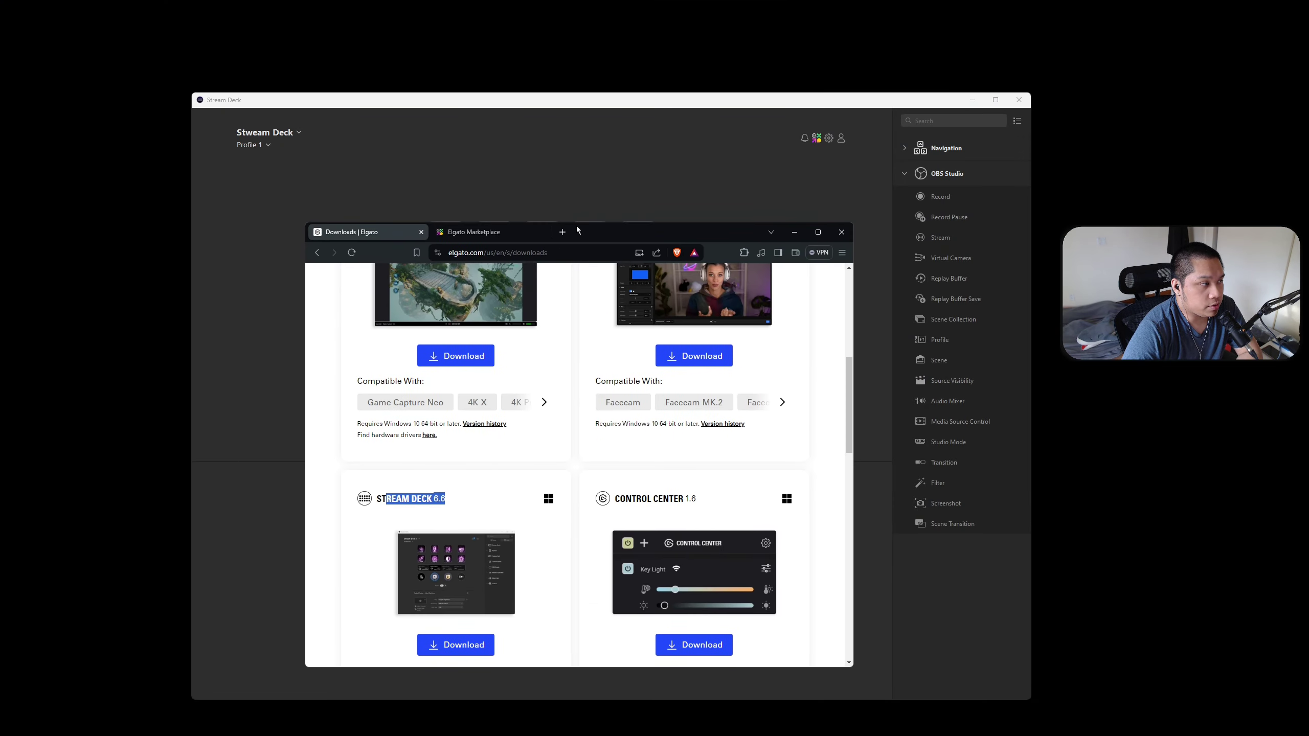
click(215, 135)
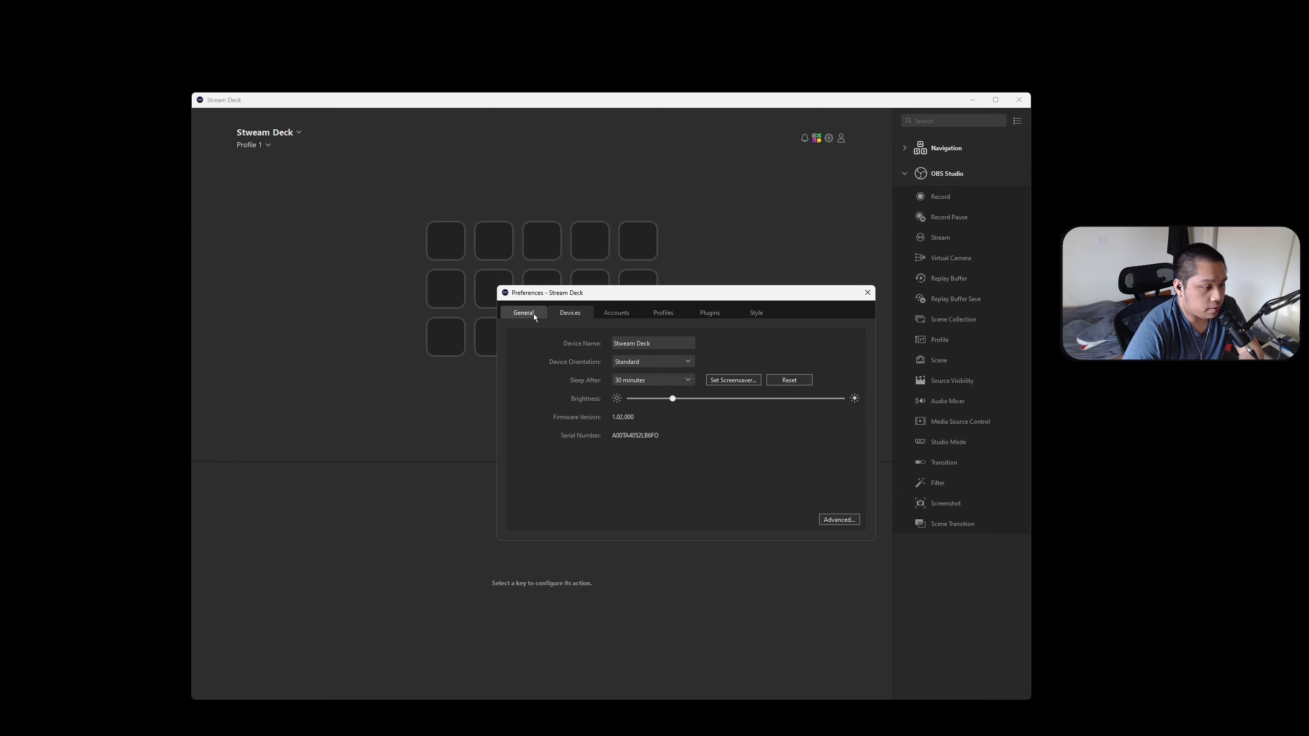
click(534, 313)
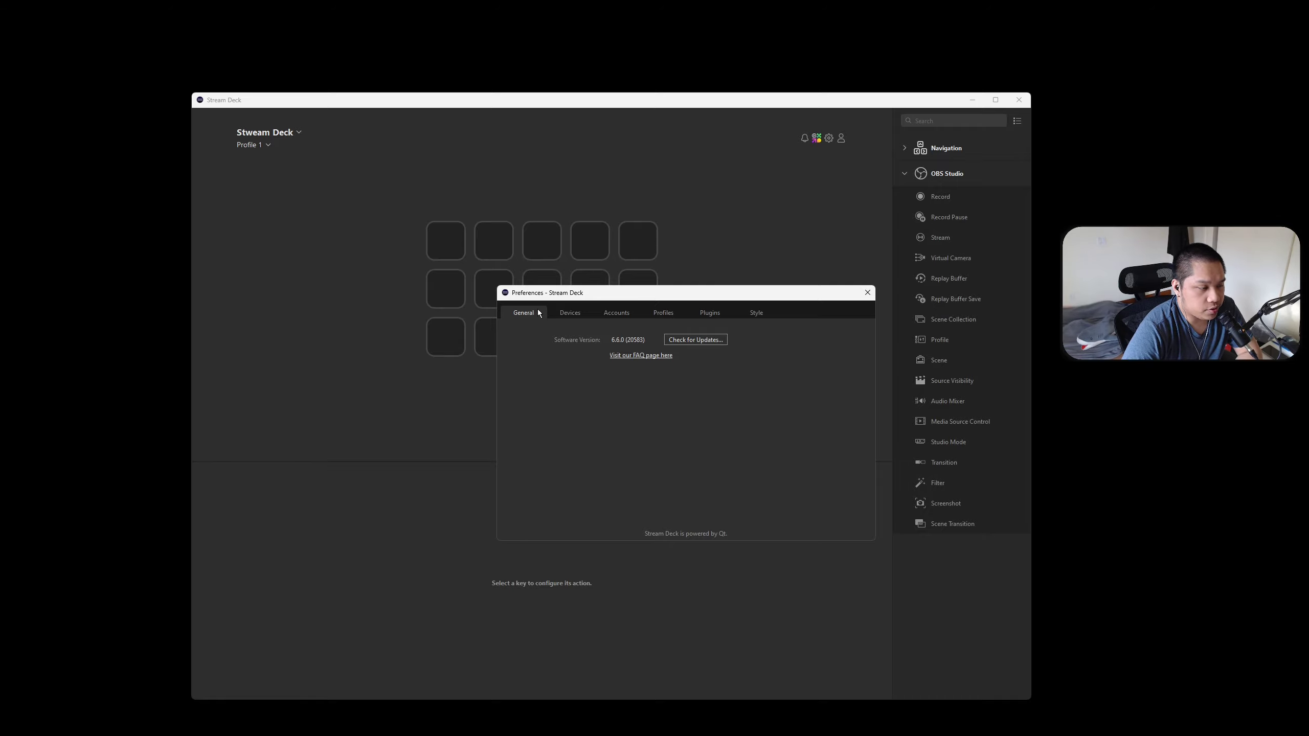
click(868, 294)
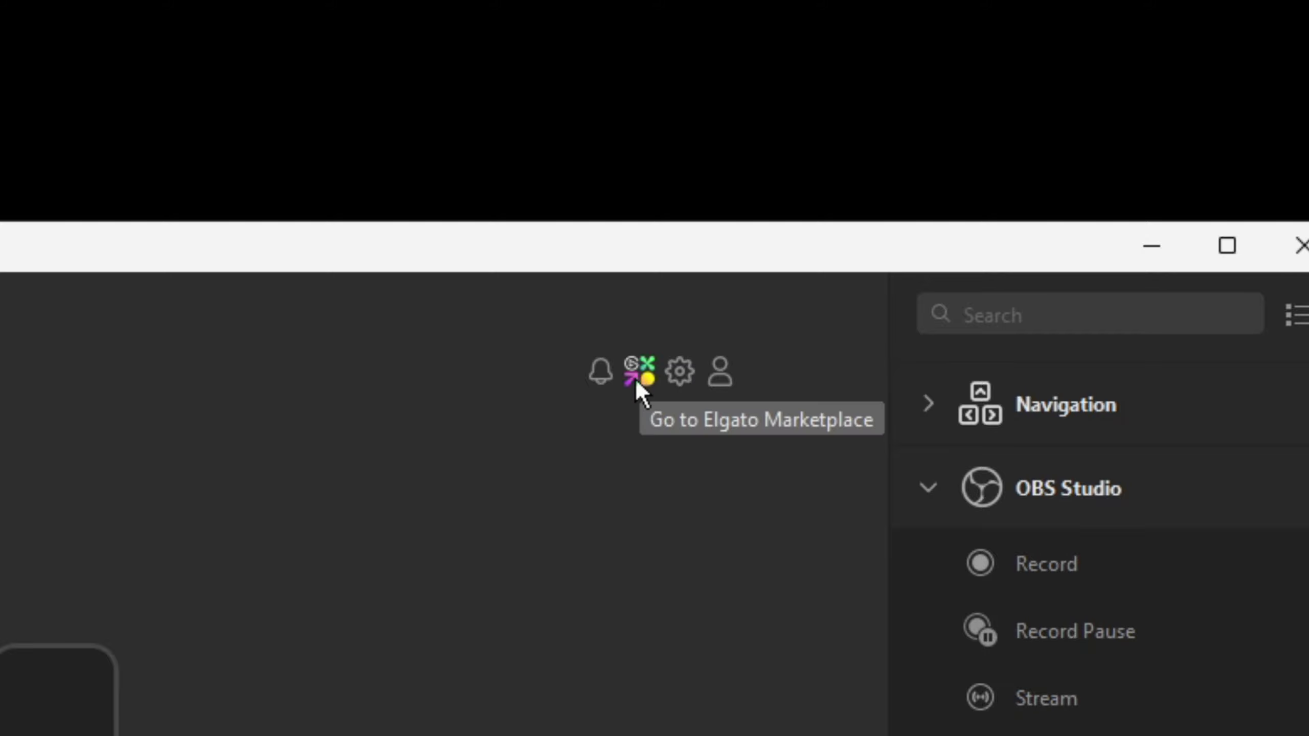
Step: Go to Elgato Marketplace from Stream Deck and view the OBS Studio plugin's page, then return to the Stream Deck app
click(637, 384)
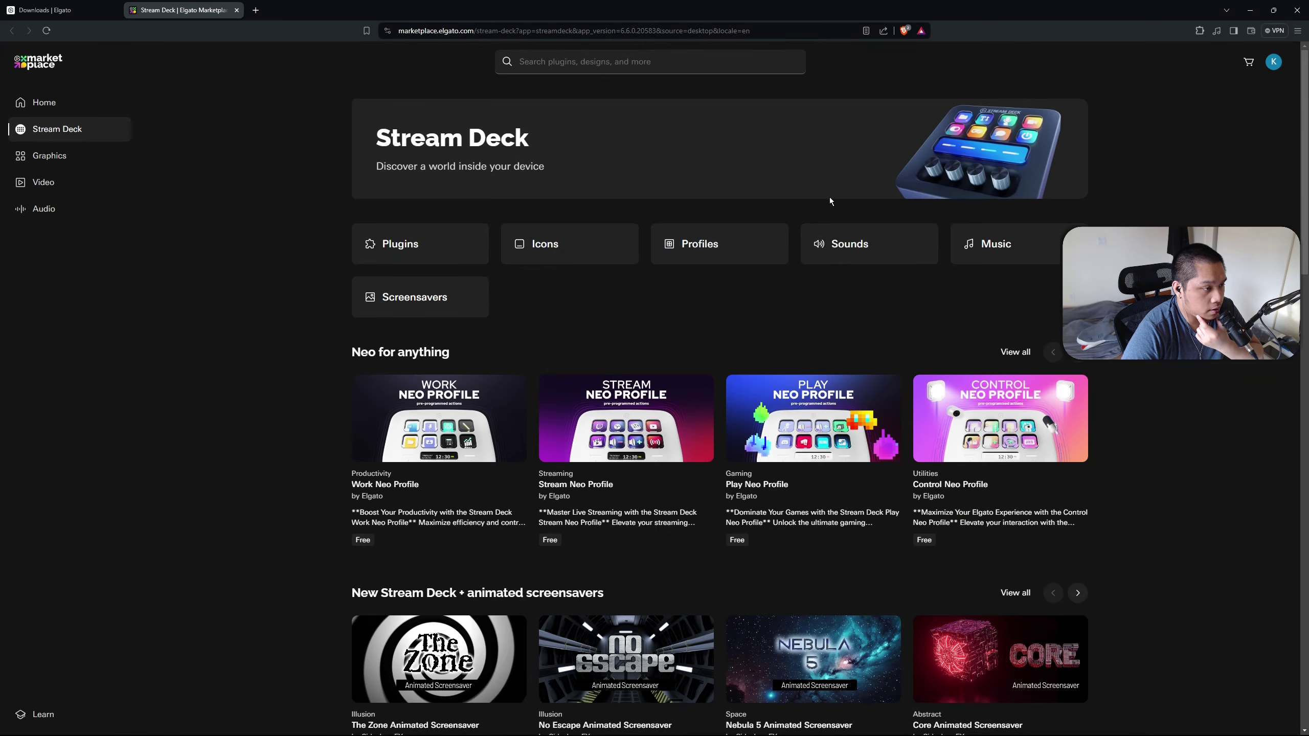
click(418, 254)
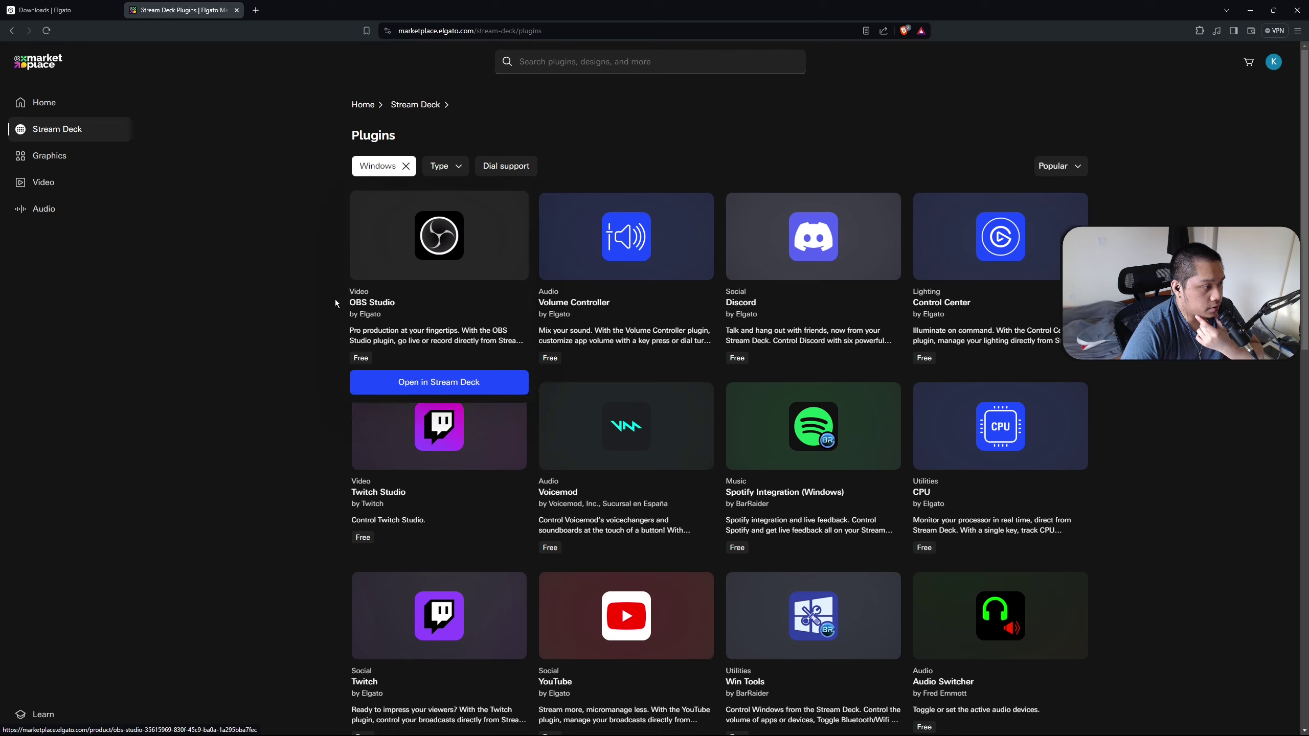
triple_click(393, 300)
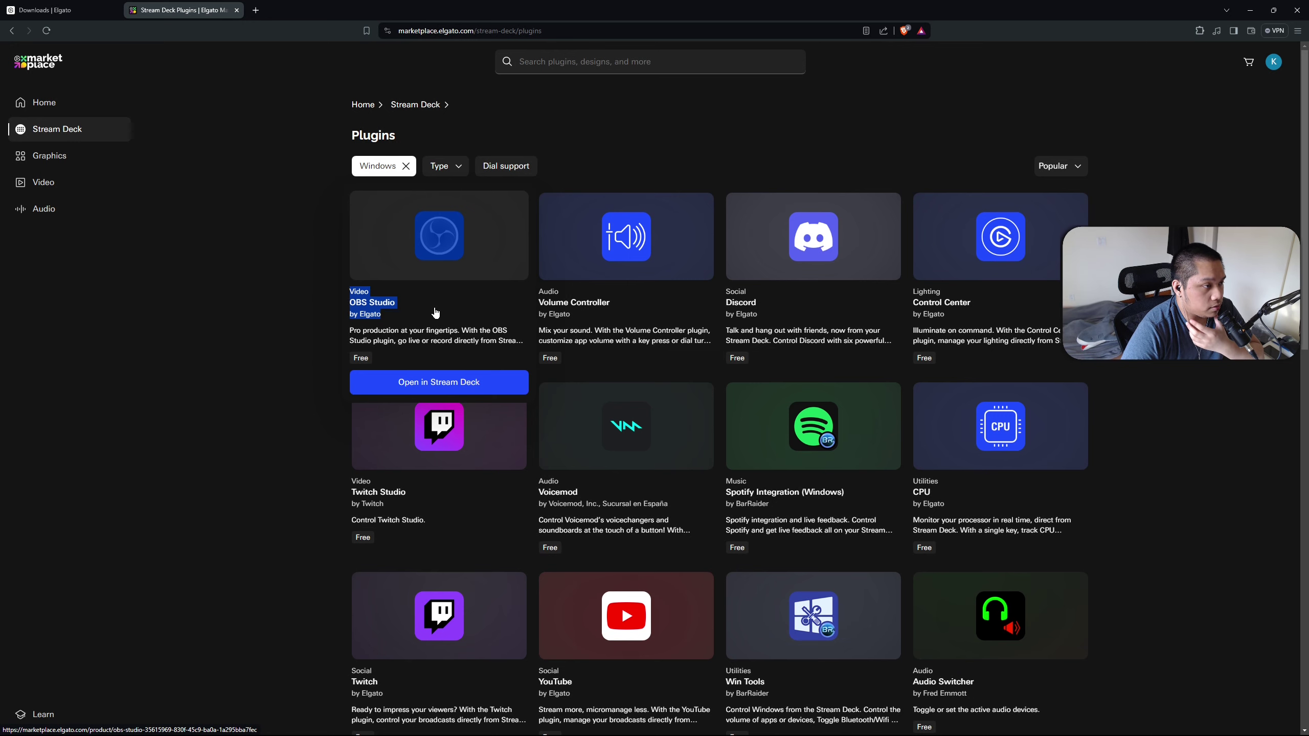
click(436, 313)
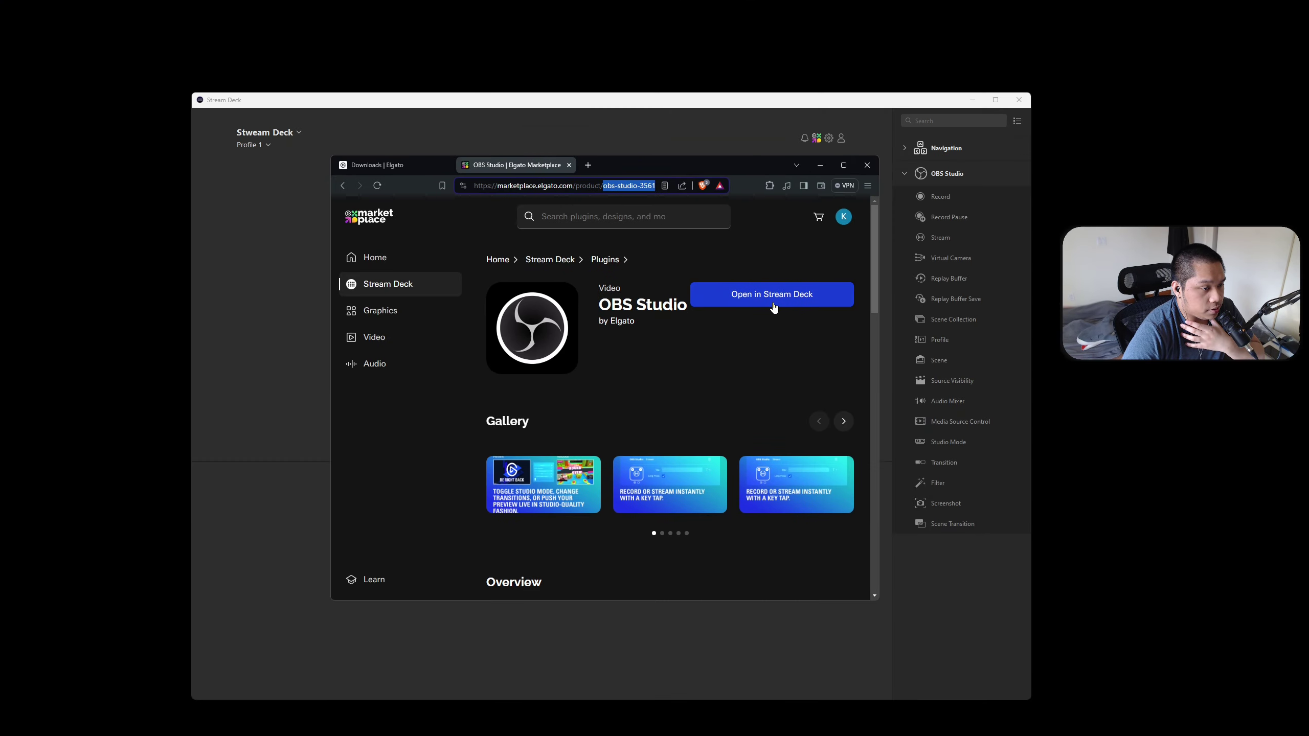
click(821, 165)
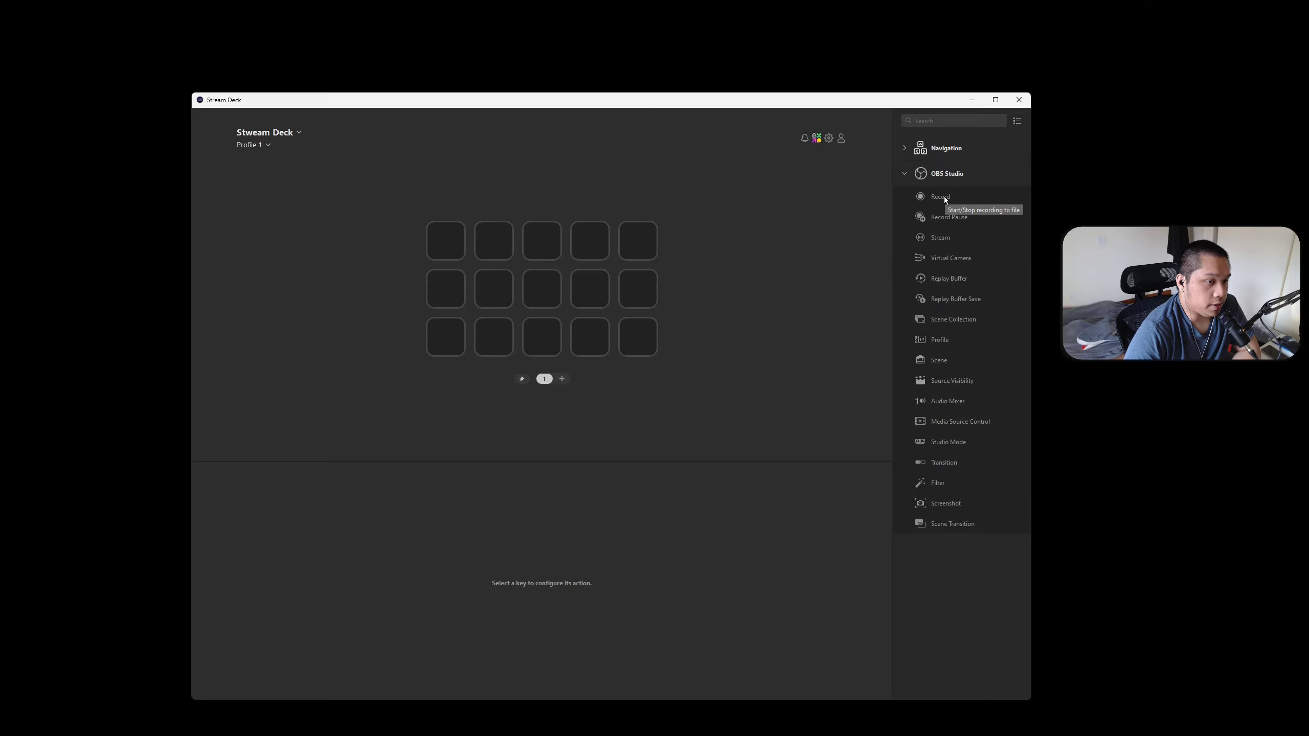
Step: Assign OBS Studio Record to the first key, and Previous Page and Next Page to the last two keys of the bottom row
drag(944, 196, 443, 243)
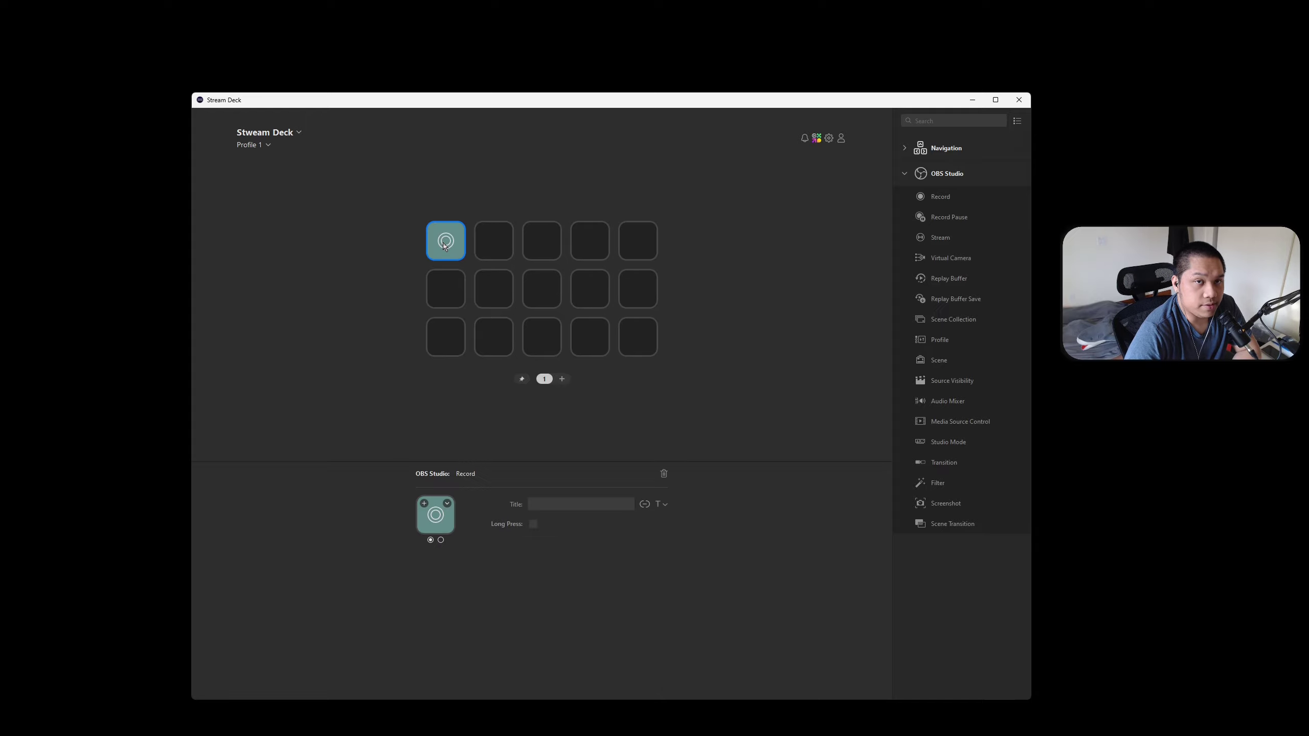
click(943, 148)
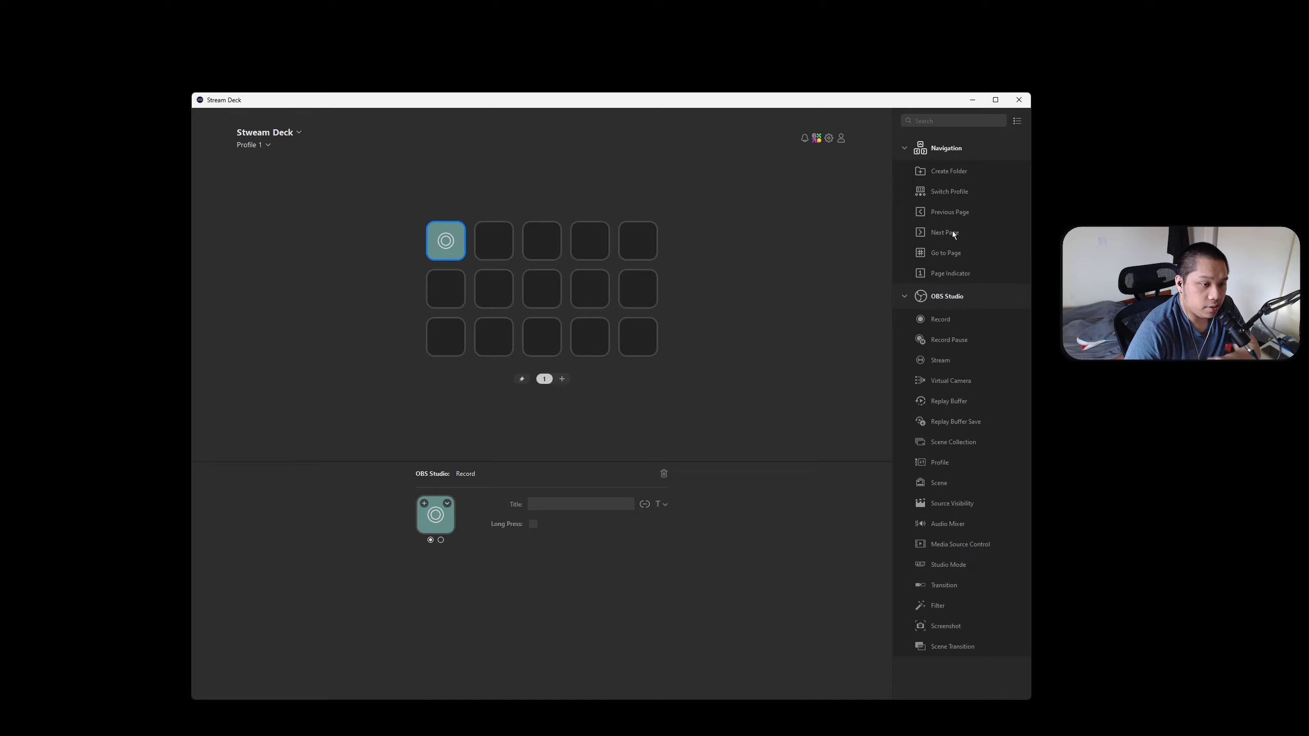
drag(959, 211, 592, 335)
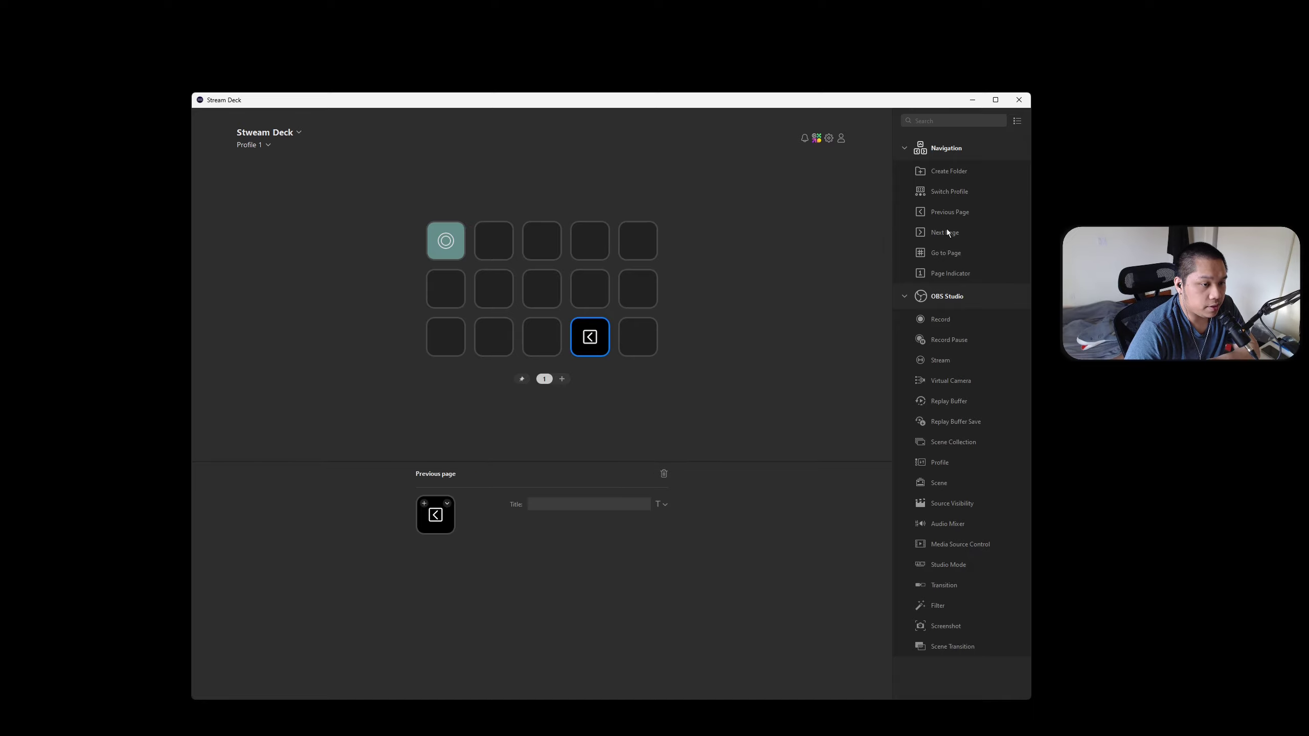
drag(947, 230, 637, 337)
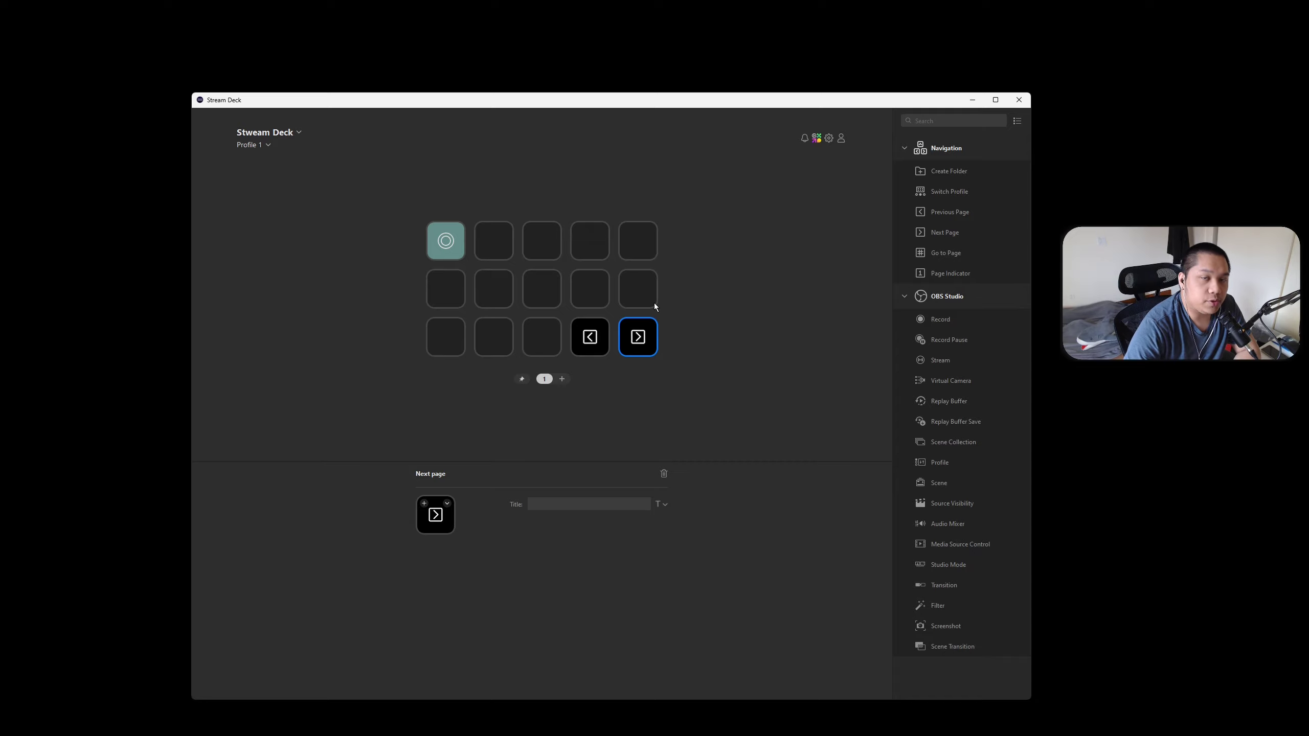
click(904, 147)
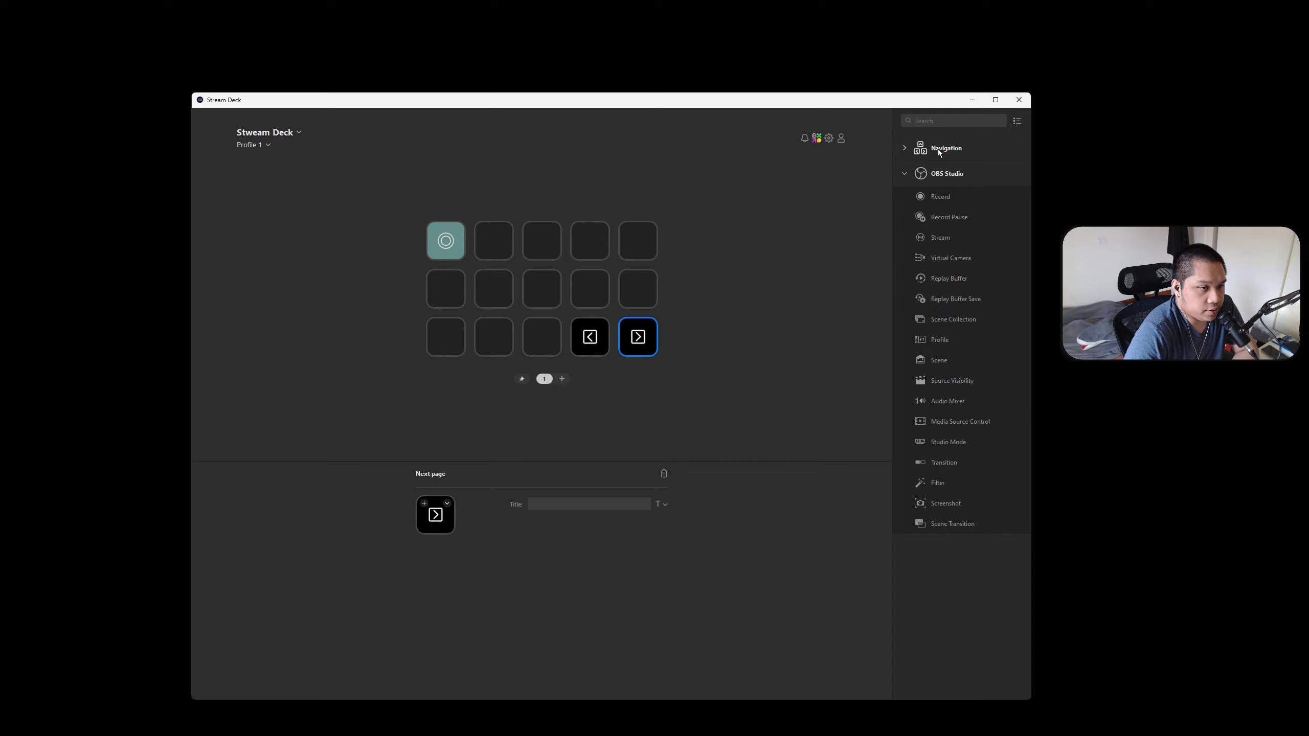
Step: Examine which action categories can be shown or hidden in the actions list, such as Multi Action and Streamlabs Desktop
click(1017, 123)
click(1018, 120)
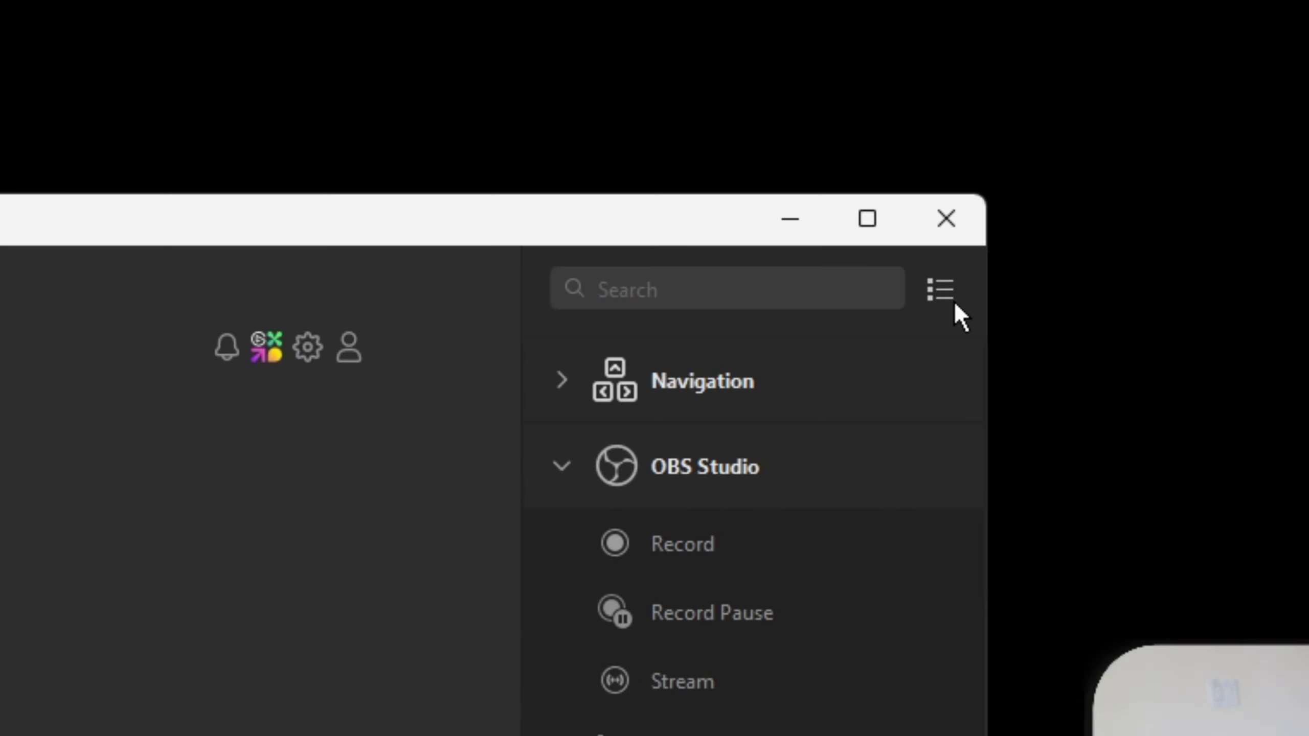
click(940, 290)
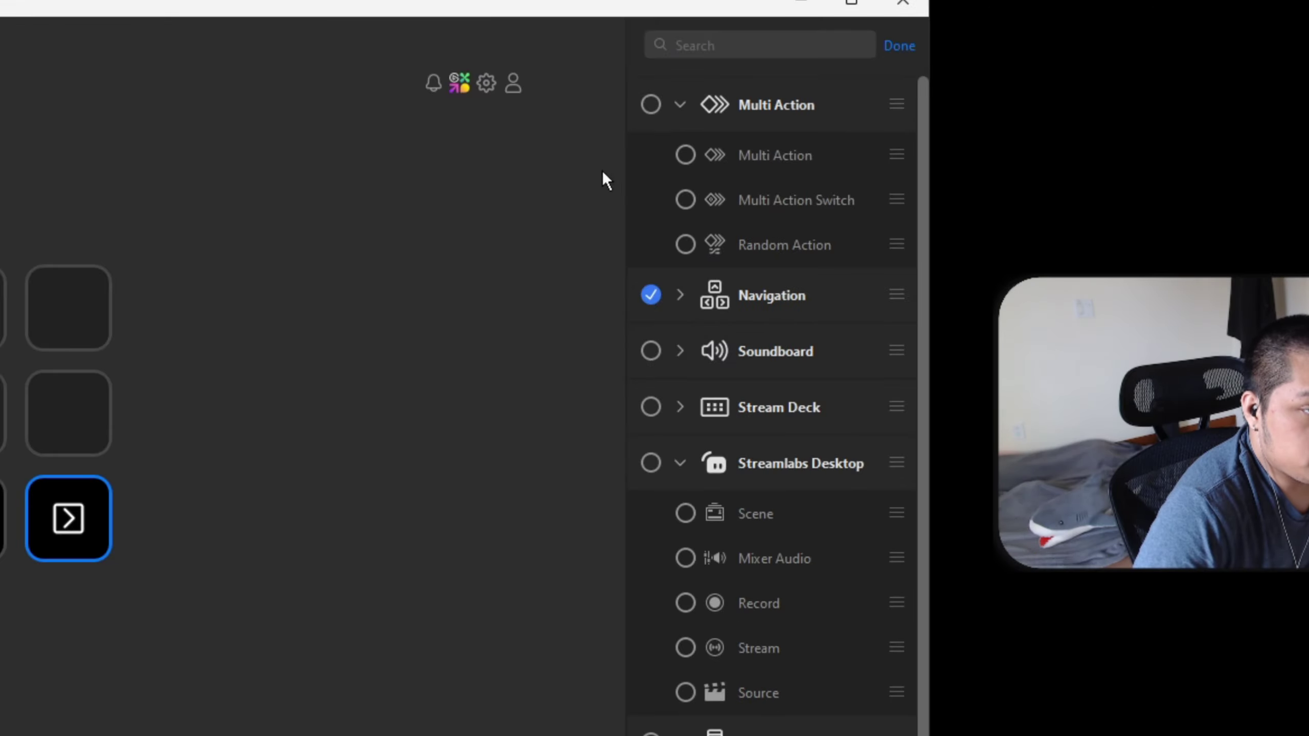
click(652, 111)
click(652, 110)
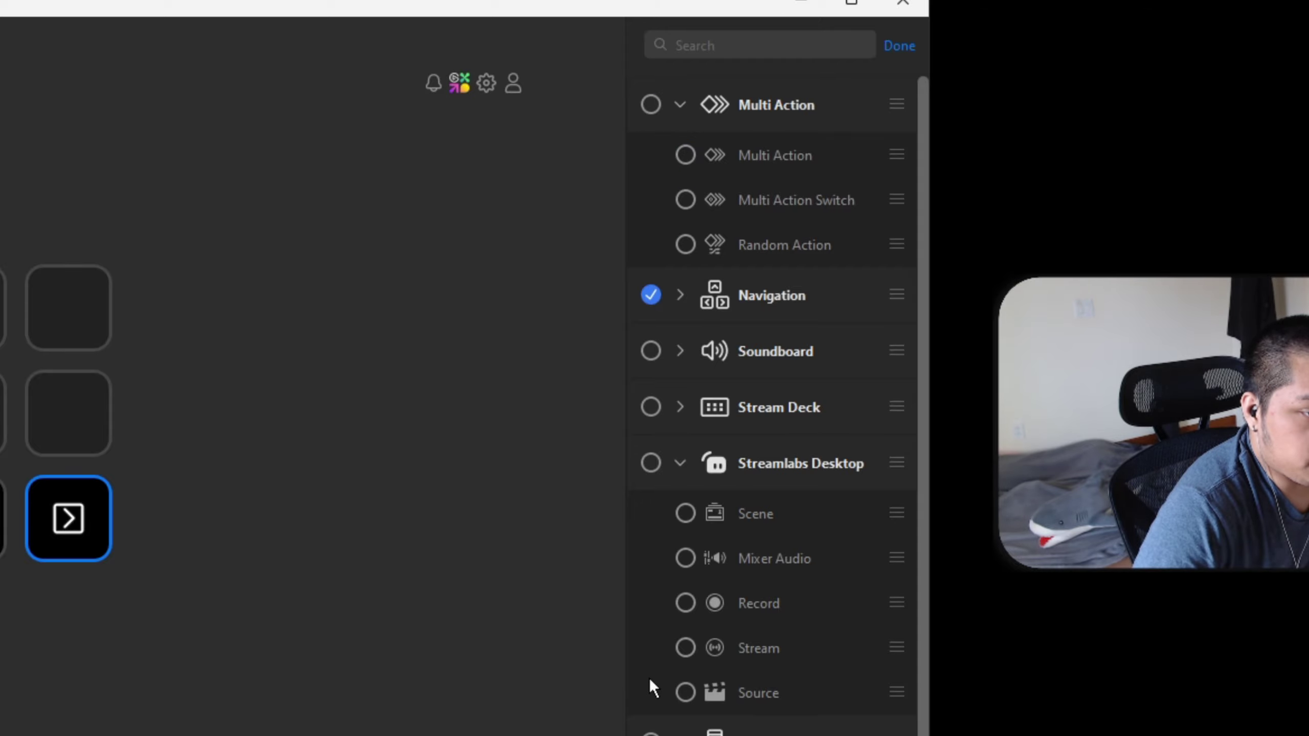
click(900, 49)
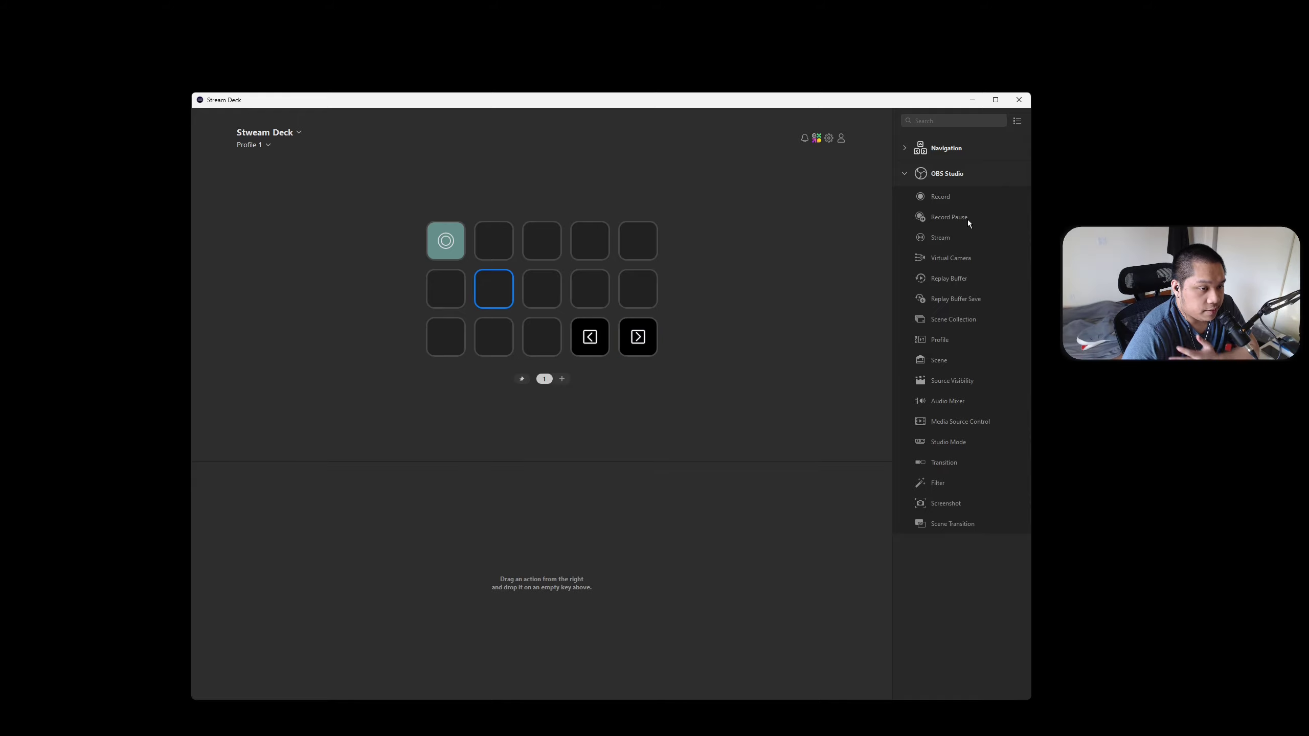
Step: Assign Replay Buffer and Replay Buffer Save to the last two top-row keys and fill the middle row with OBS Studio Scene actions
drag(967, 220, 588, 241)
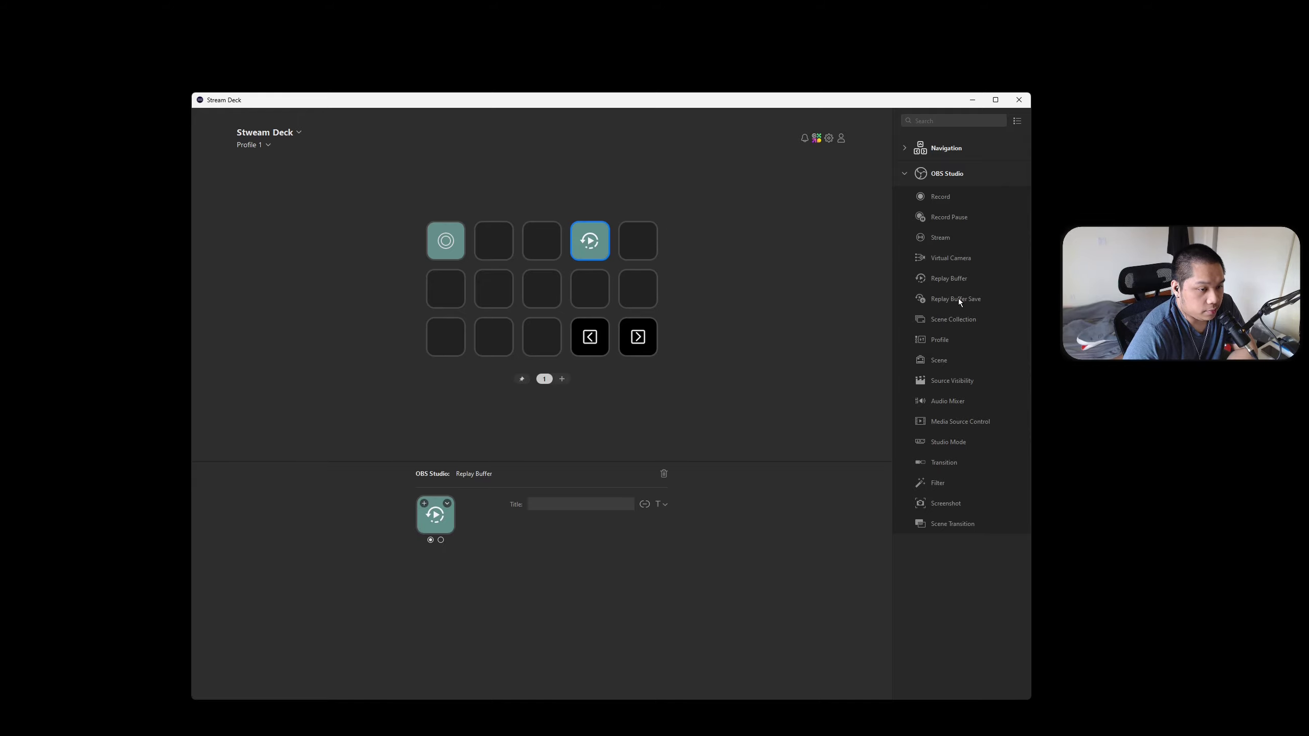
drag(959, 299, 634, 241)
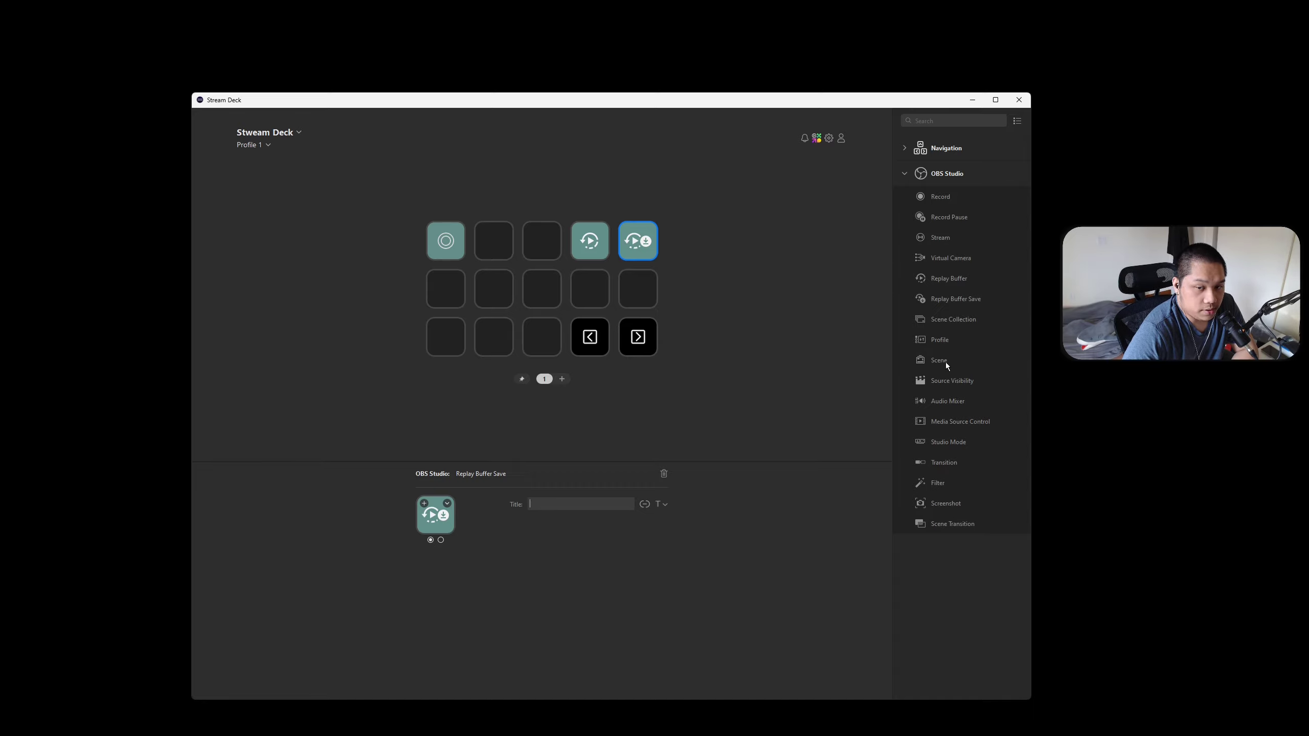
drag(945, 362, 494, 289)
drag(945, 361, 542, 289)
drag(941, 358, 591, 289)
drag(941, 359, 638, 289)
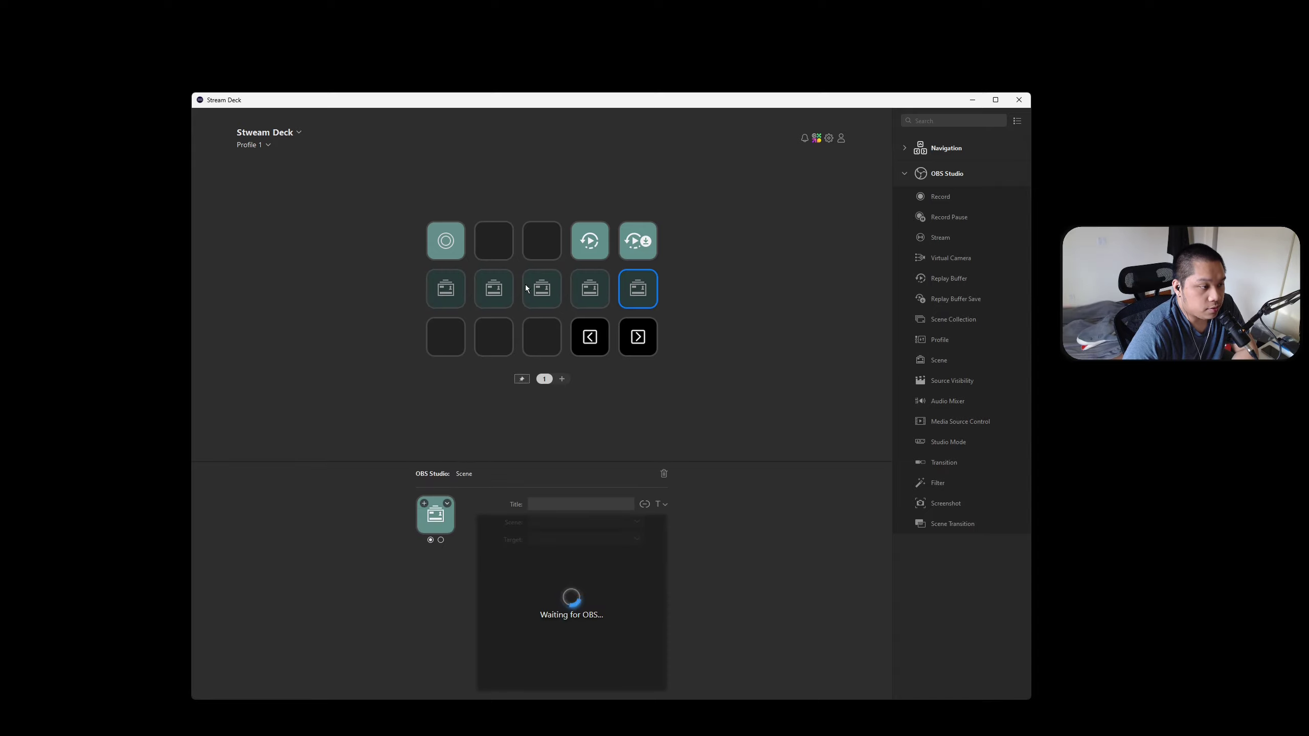
Step: Set the first middle-row Scene key to the camera scene and the second to START
click(442, 290)
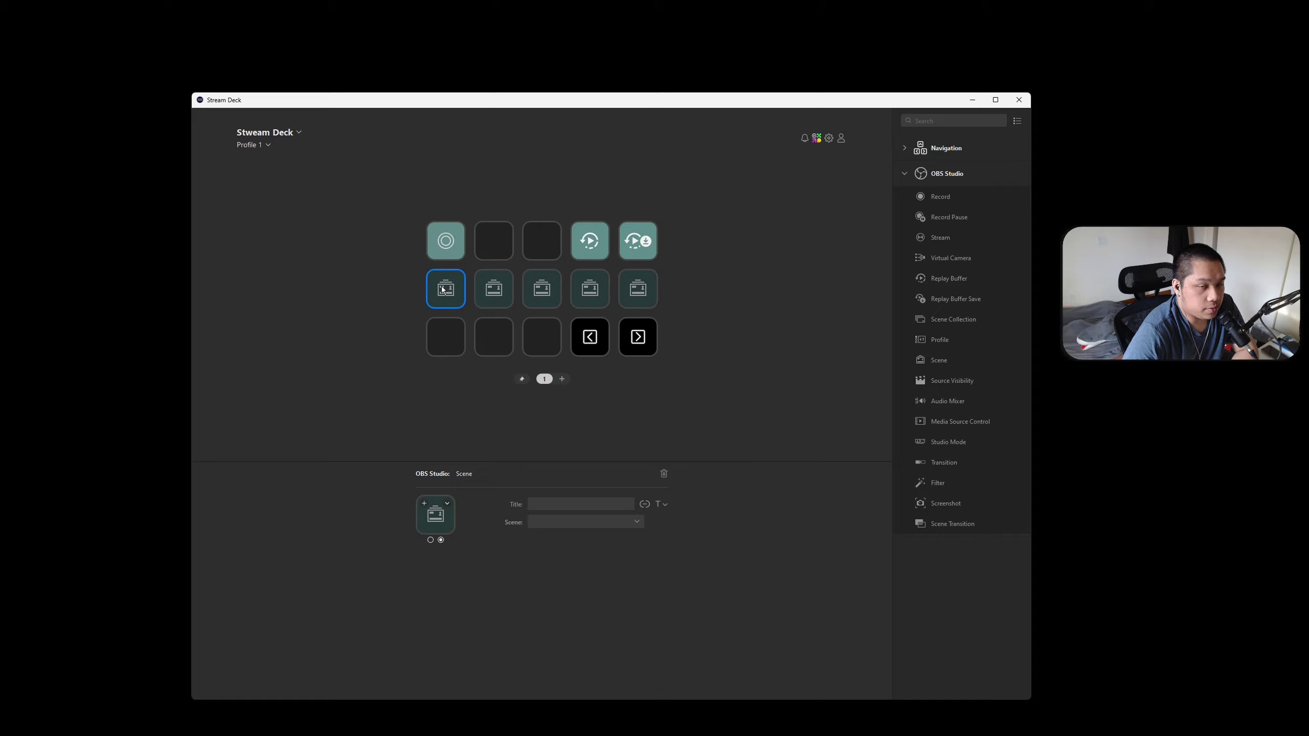
click(583, 520)
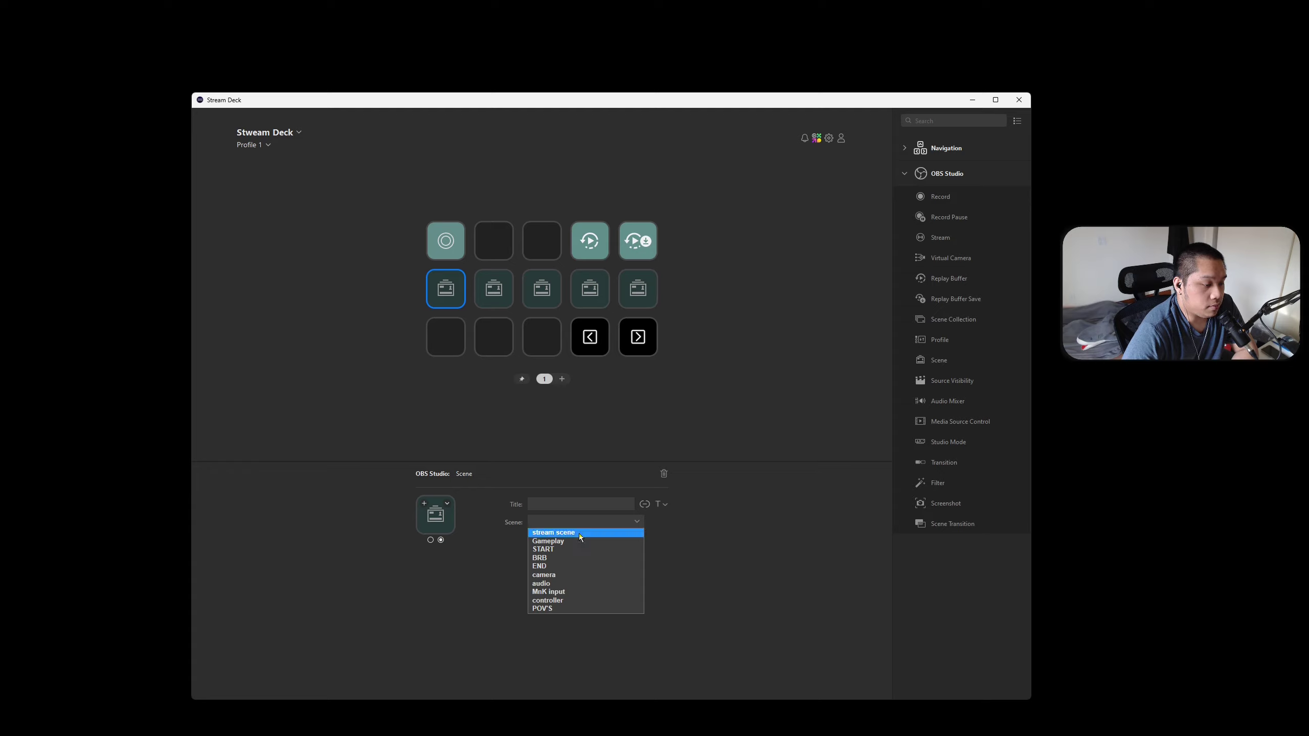
click(583, 575)
click(495, 301)
click(606, 522)
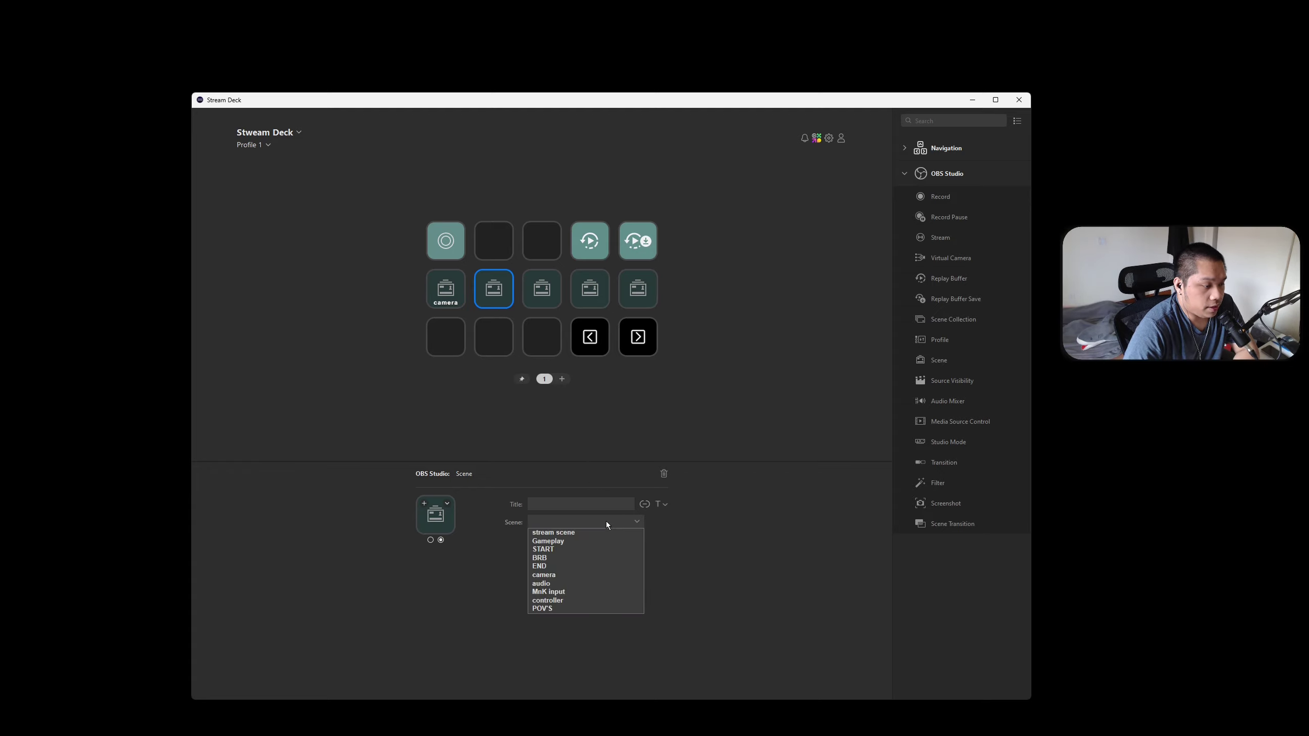
click(581, 554)
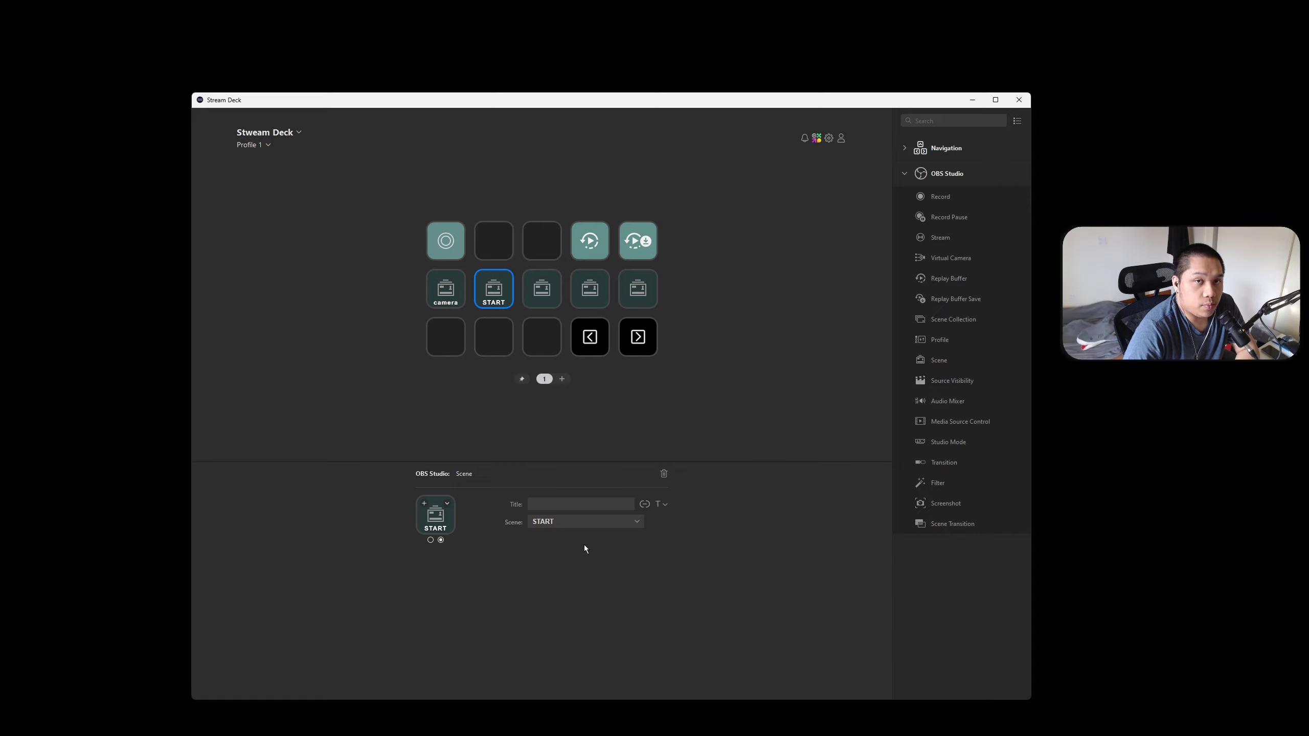
Step: Set the remaining three middle-row Scene keys to stream scene, BRB and END, in that order
click(588, 523)
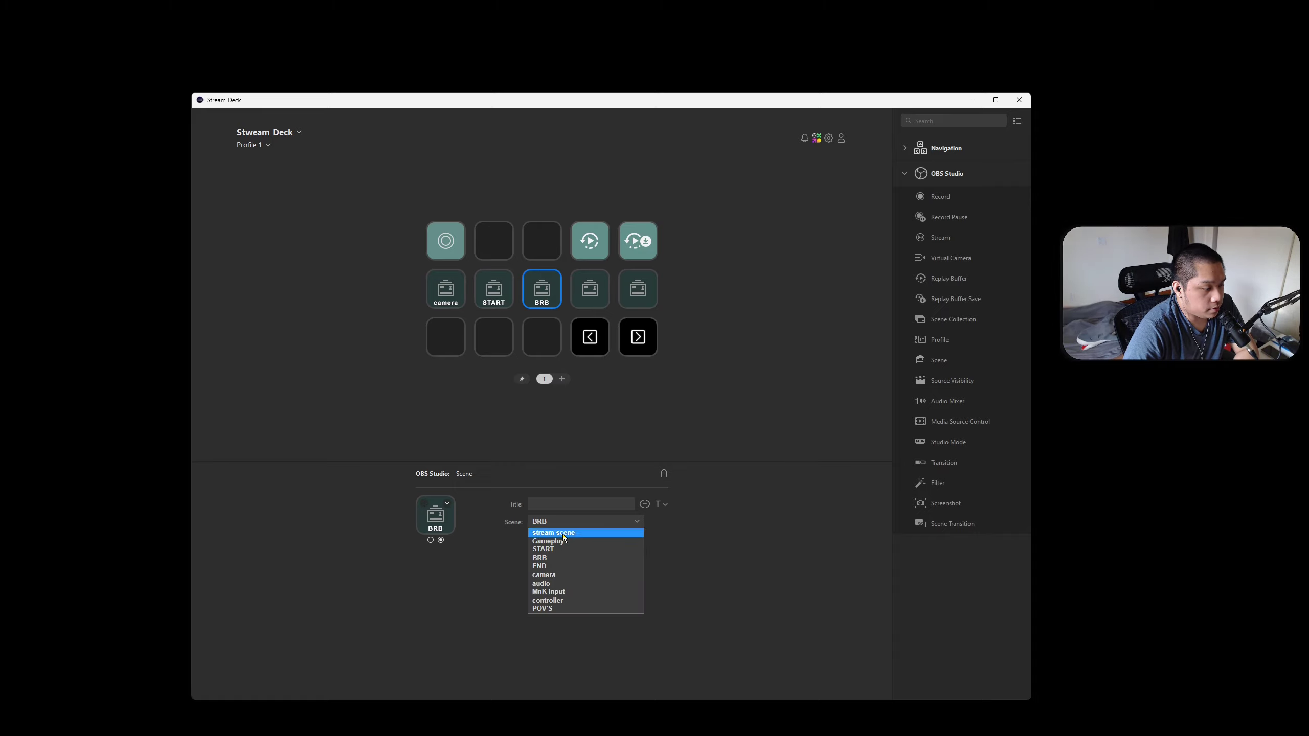
click(563, 535)
click(590, 288)
click(578, 527)
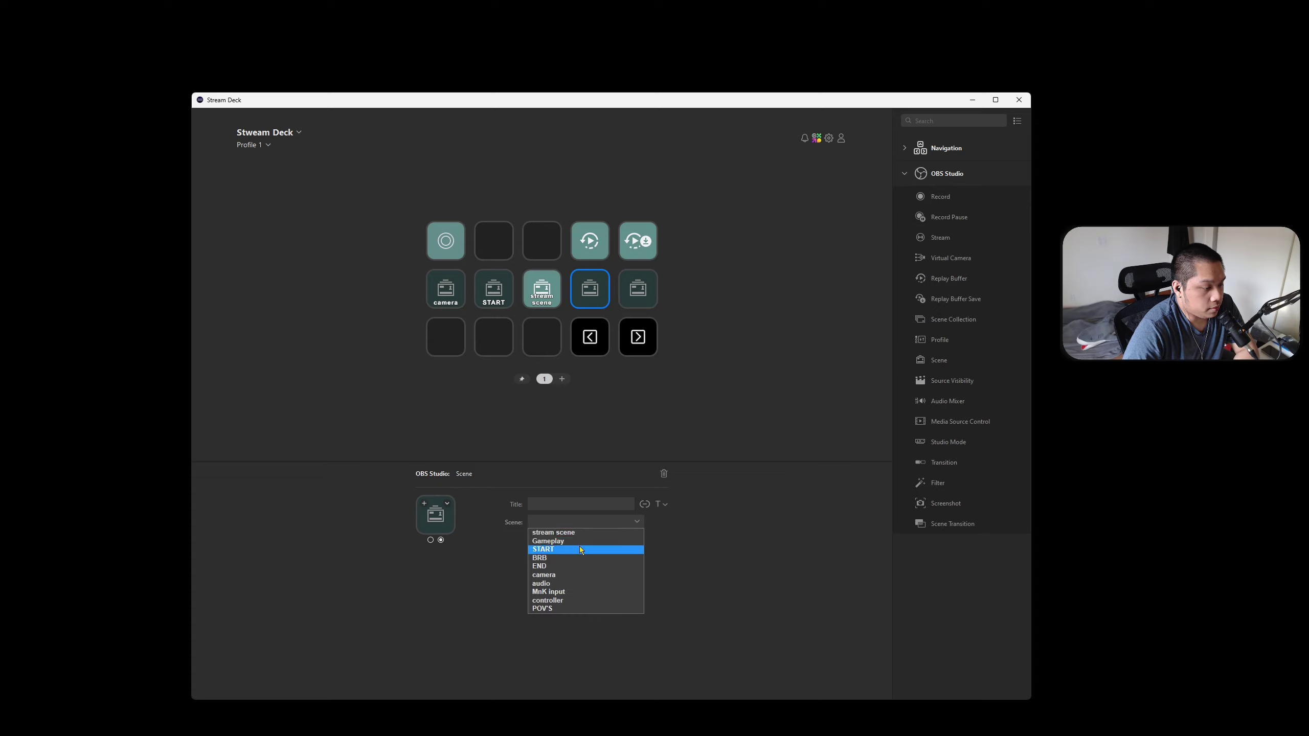
click(583, 559)
click(633, 304)
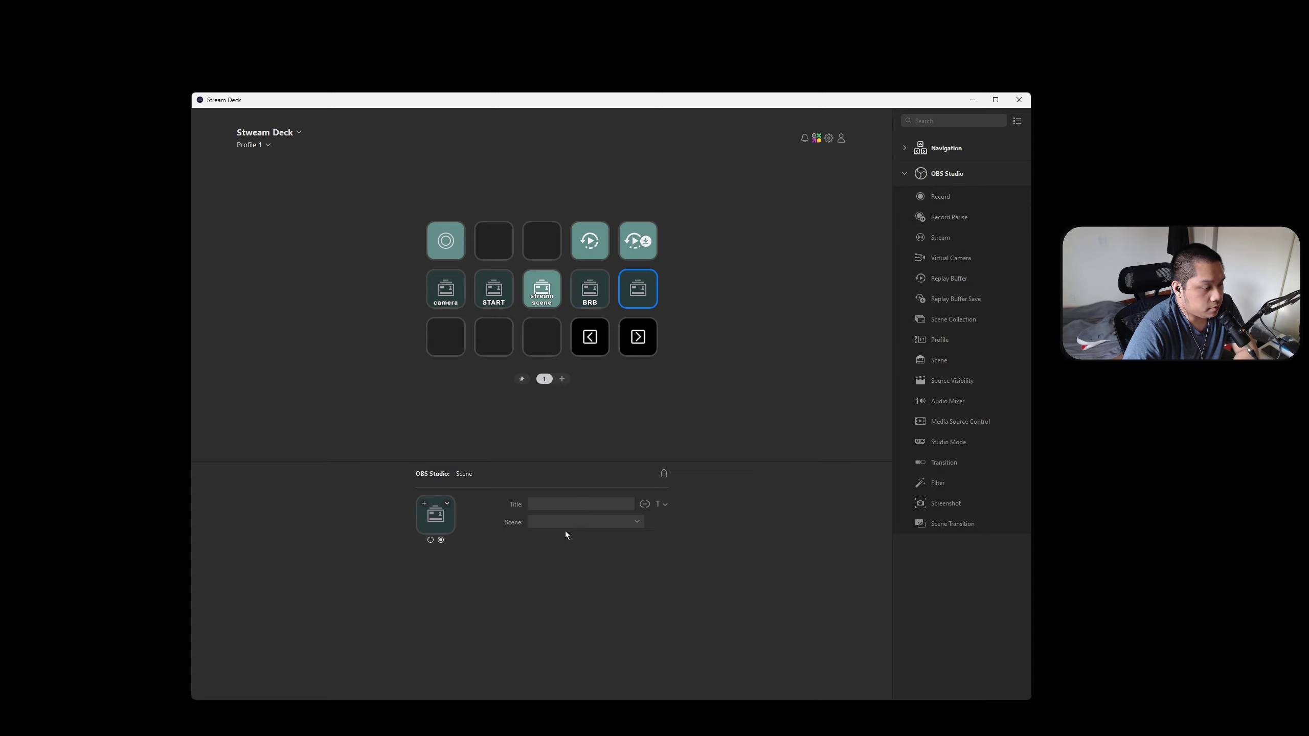
click(565, 526)
click(571, 566)
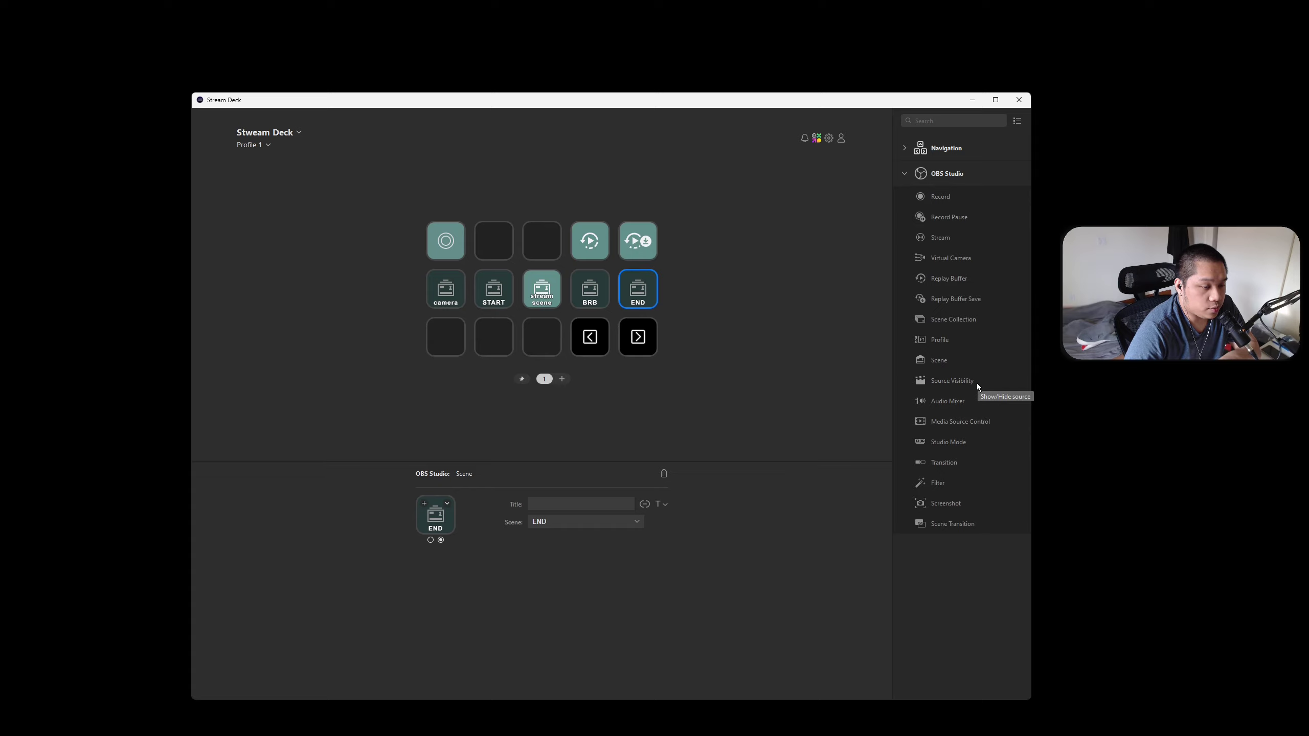
Step: Add a Source Visibility action to the third bottom-row key, using scene Gameplay and source Display Capture
drag(953, 380, 544, 341)
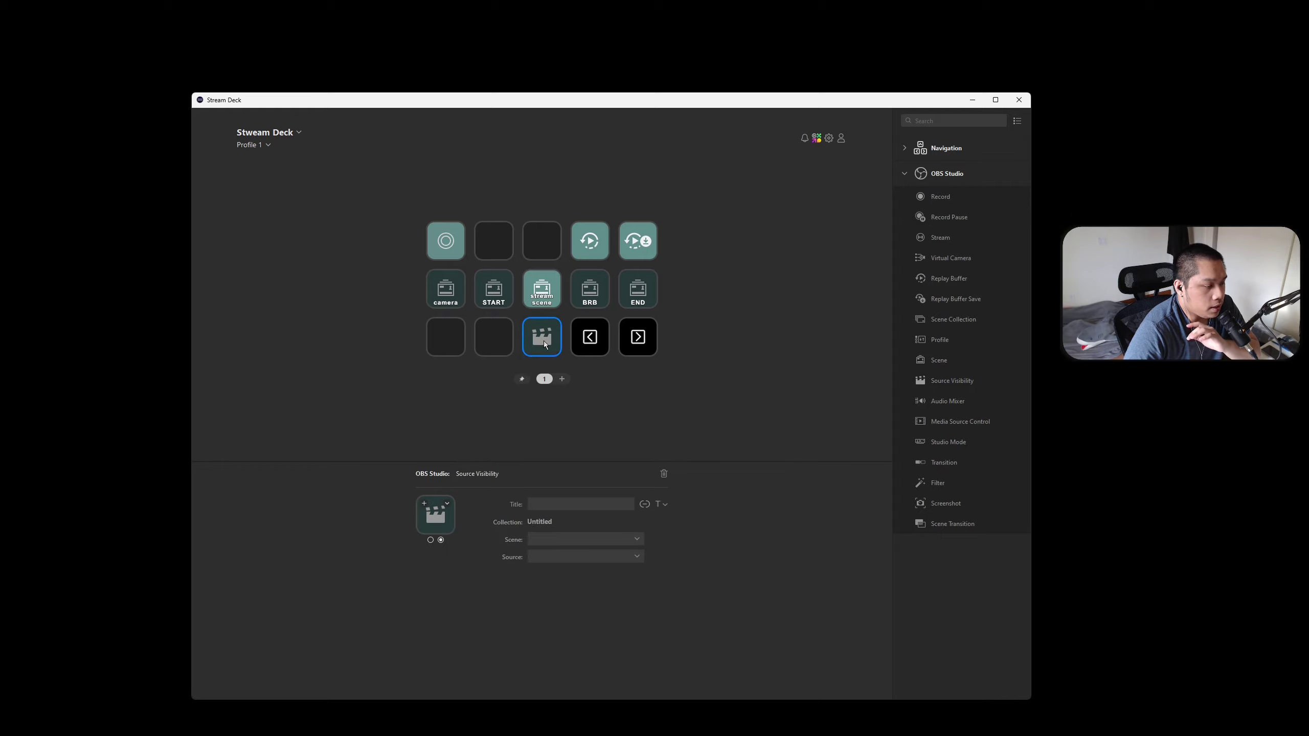
click(579, 540)
click(583, 559)
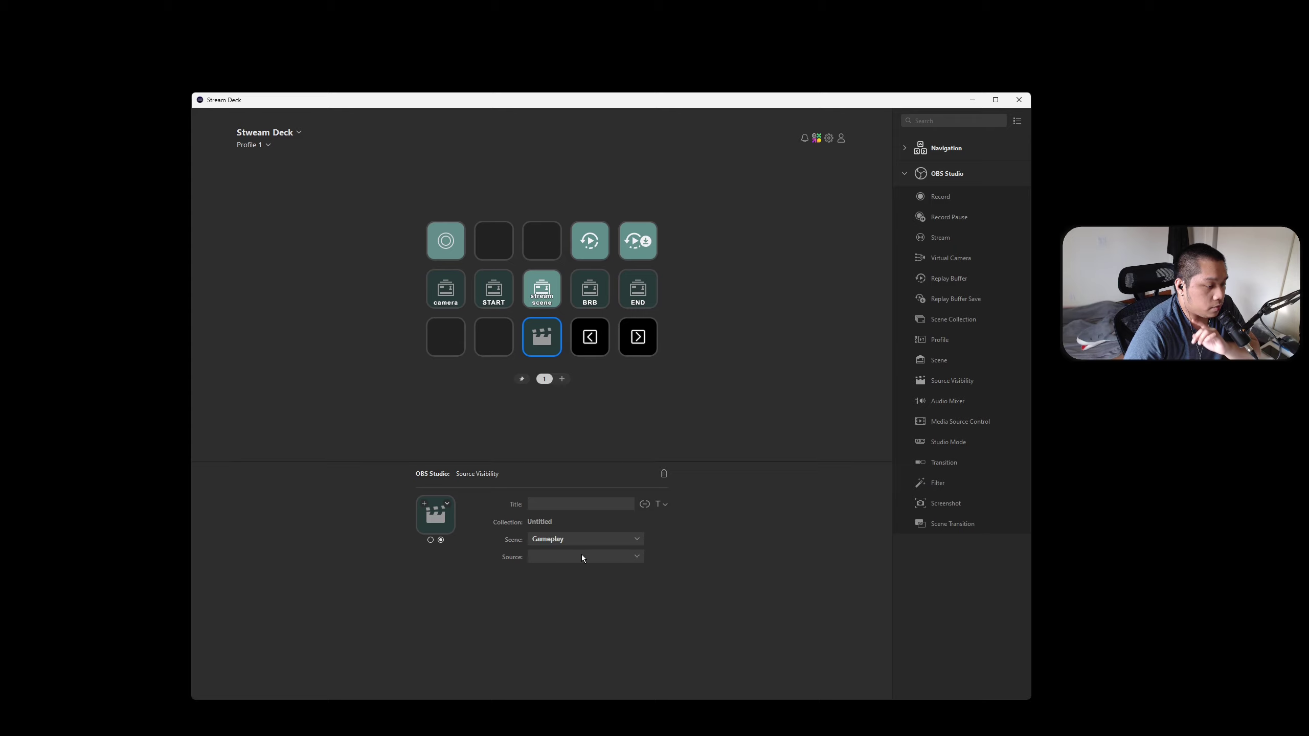
click(585, 562)
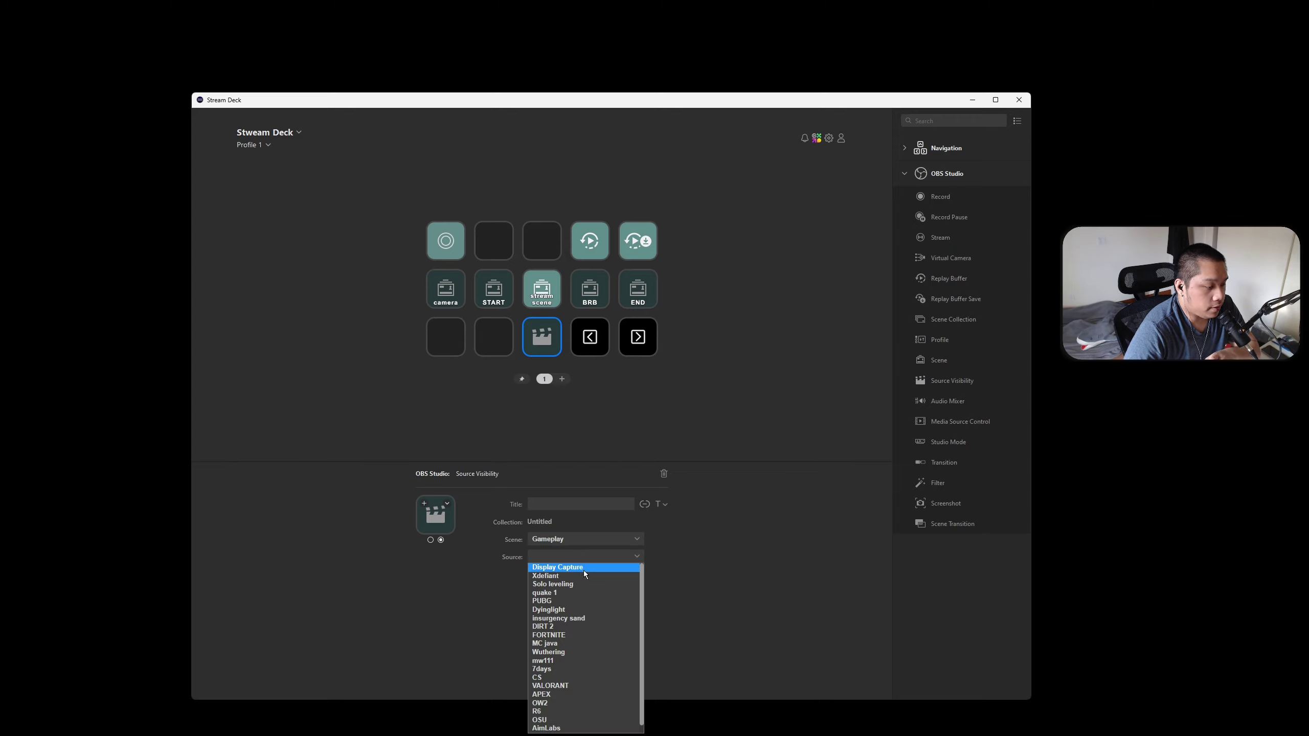
click(583, 571)
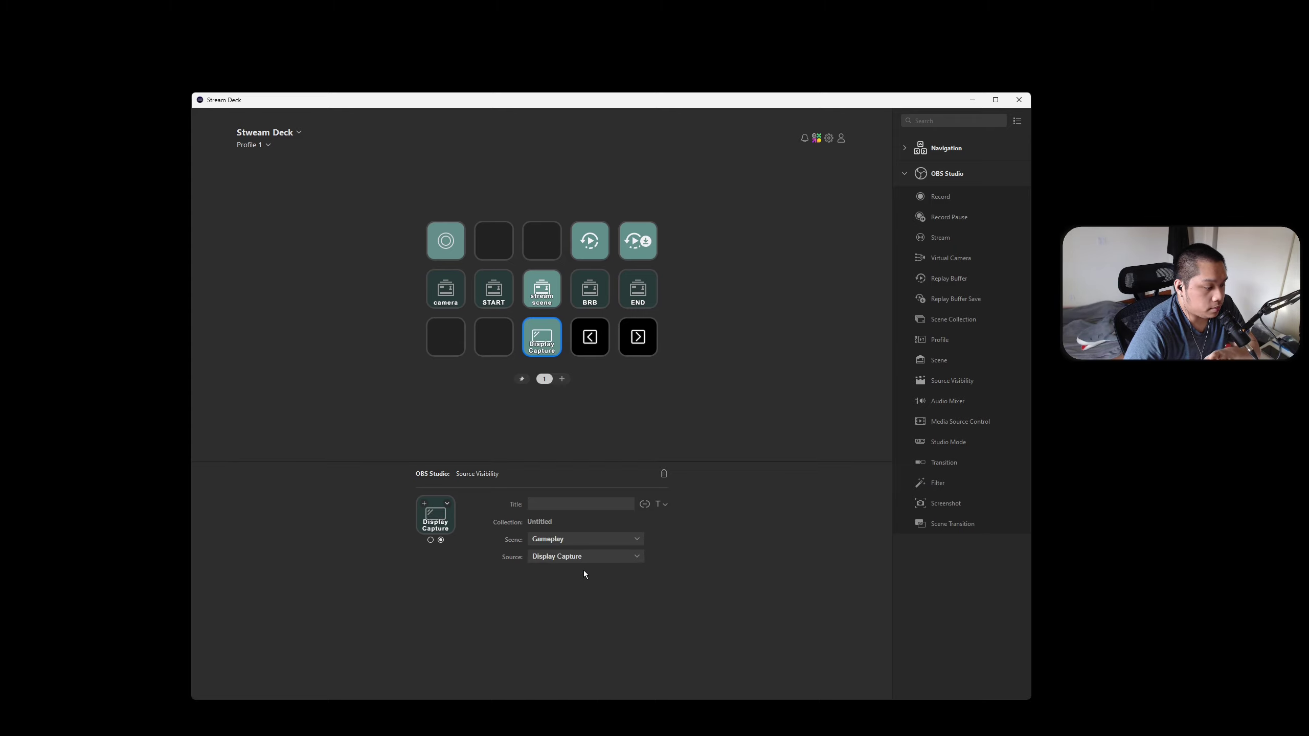
click(609, 408)
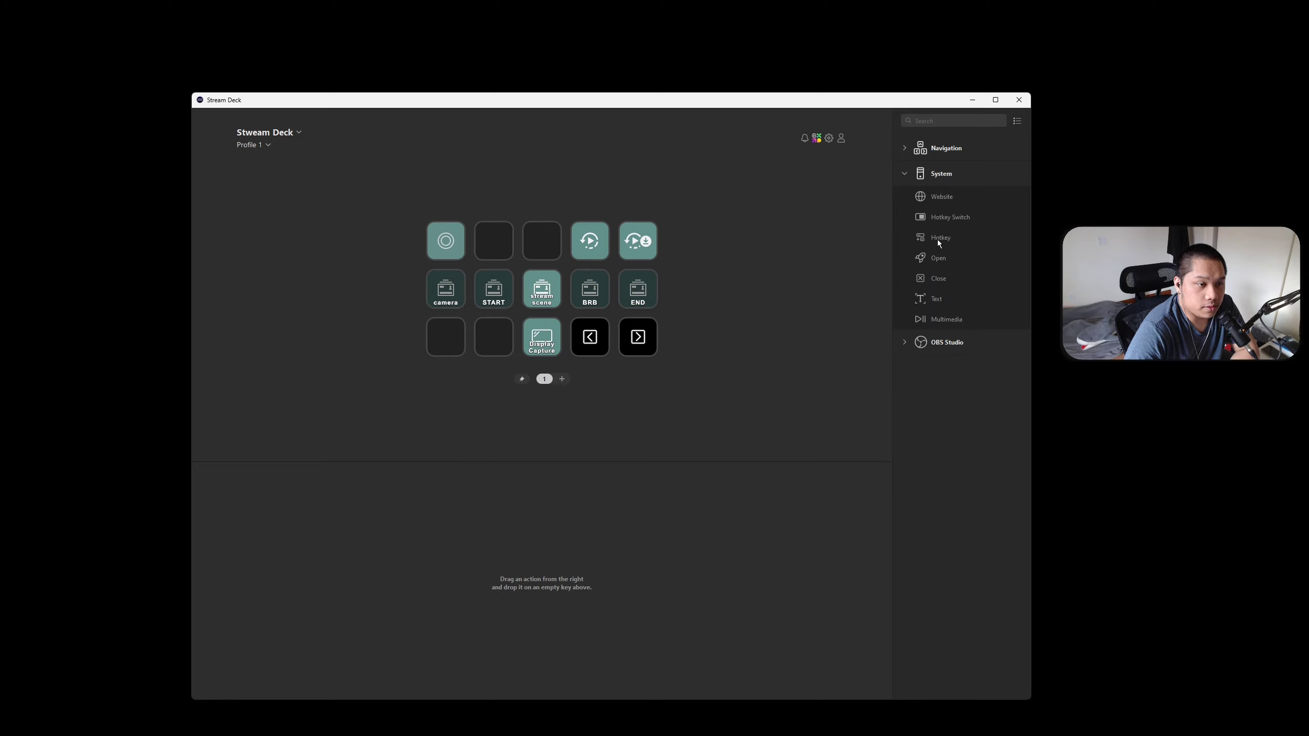
Step: Add a System Hotkey action to the first bottom-row key, assign F14 and title it "preview"
drag(939, 239, 456, 334)
click(574, 524)
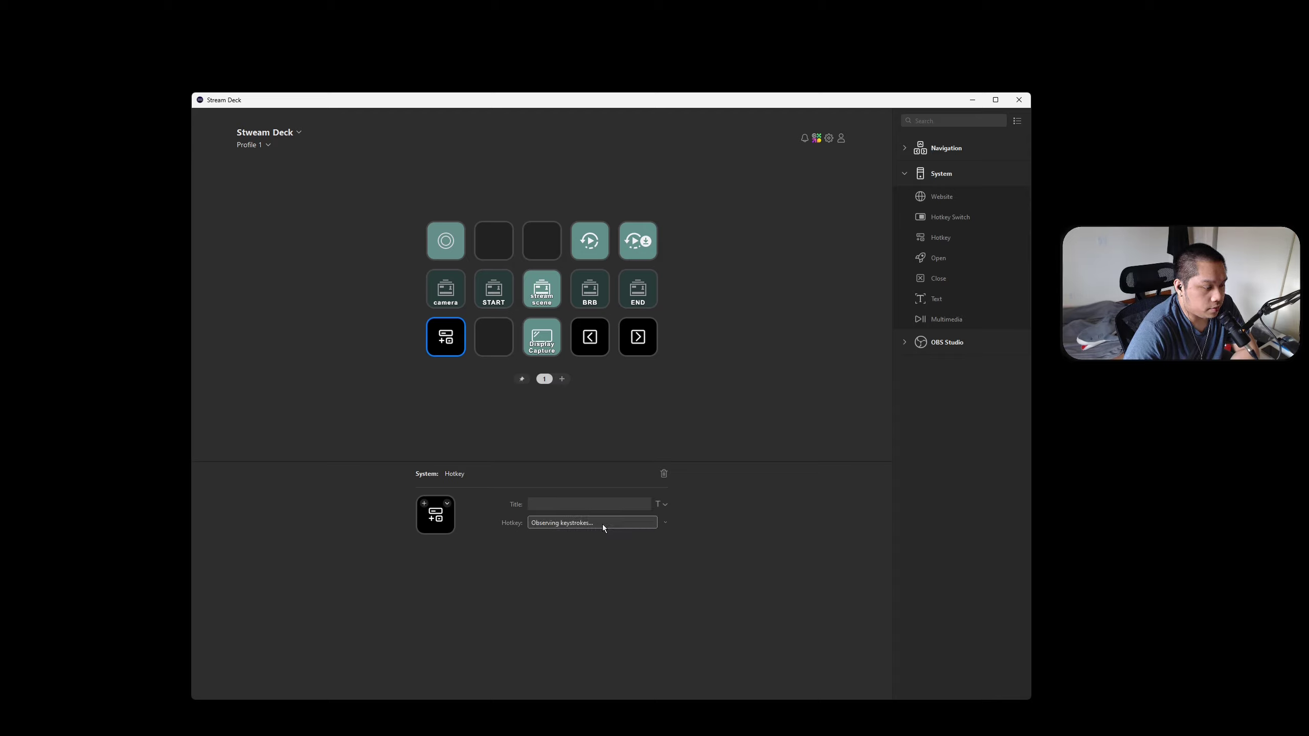
click(666, 524)
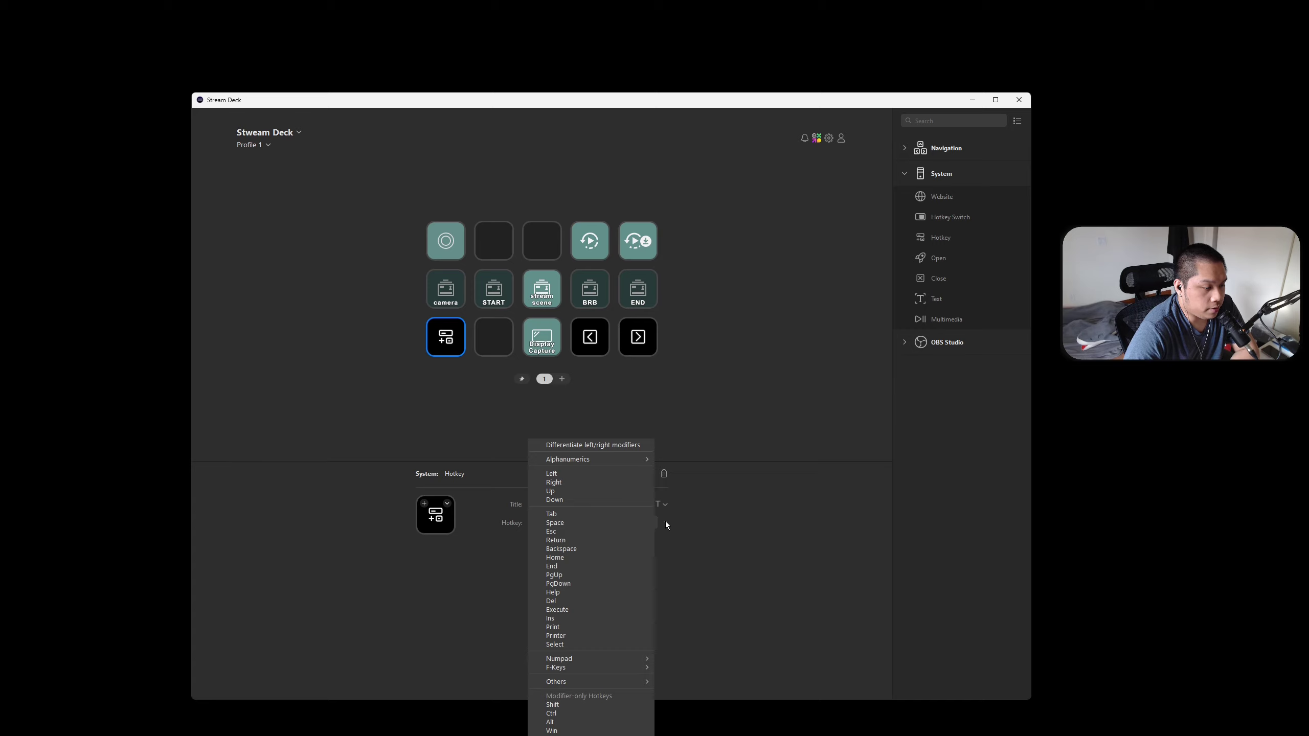
mouse_move(603, 667)
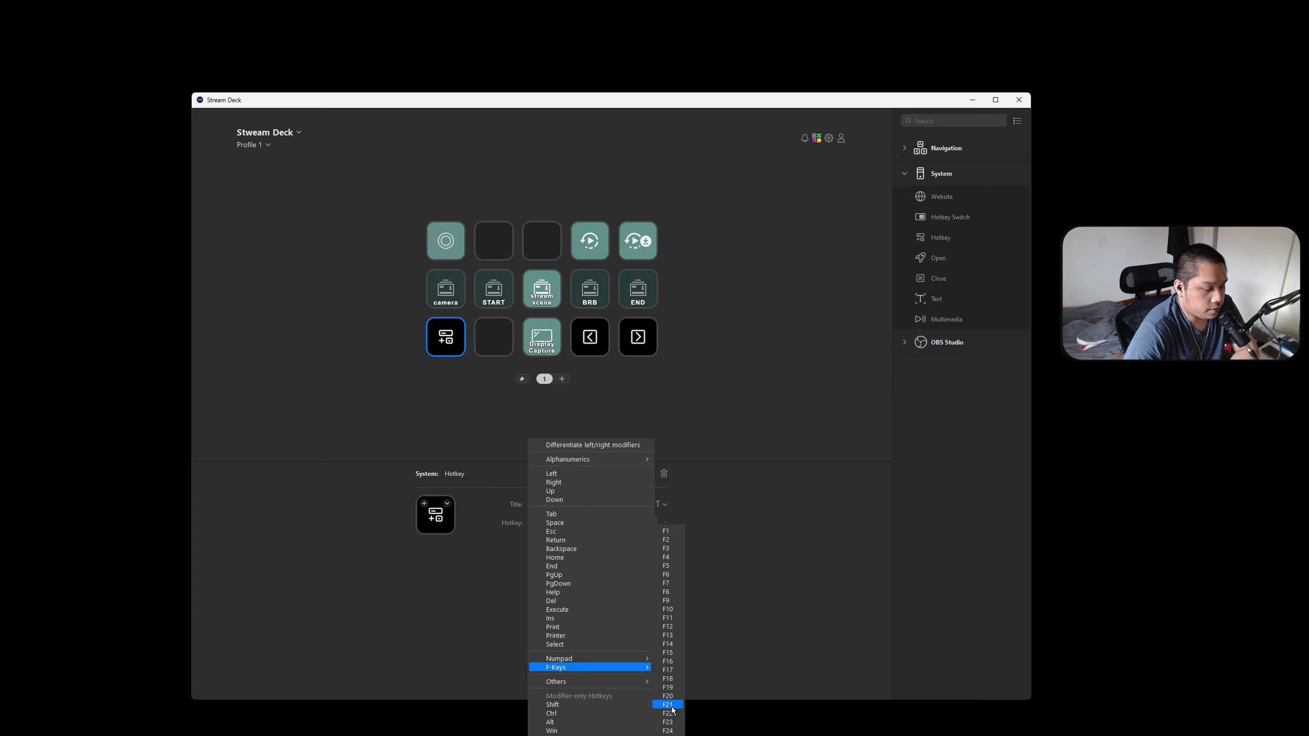
click(668, 644)
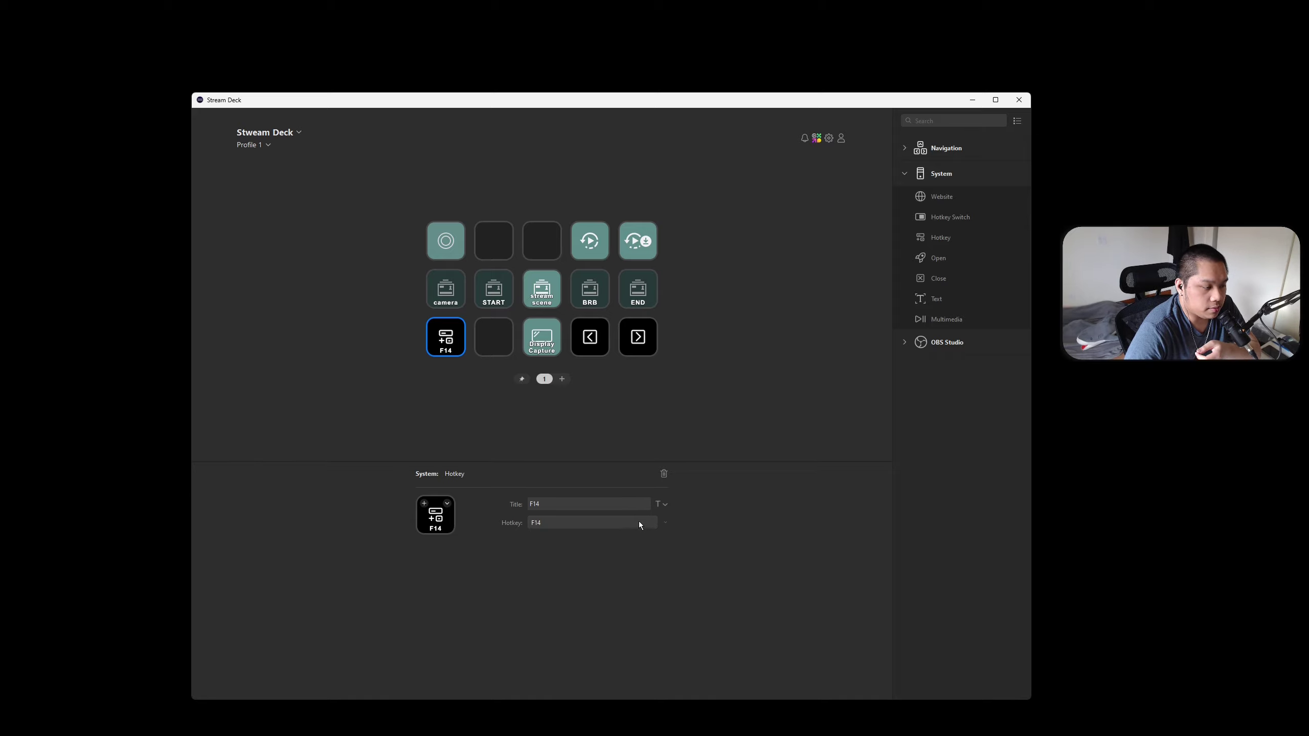
double_click(567, 504)
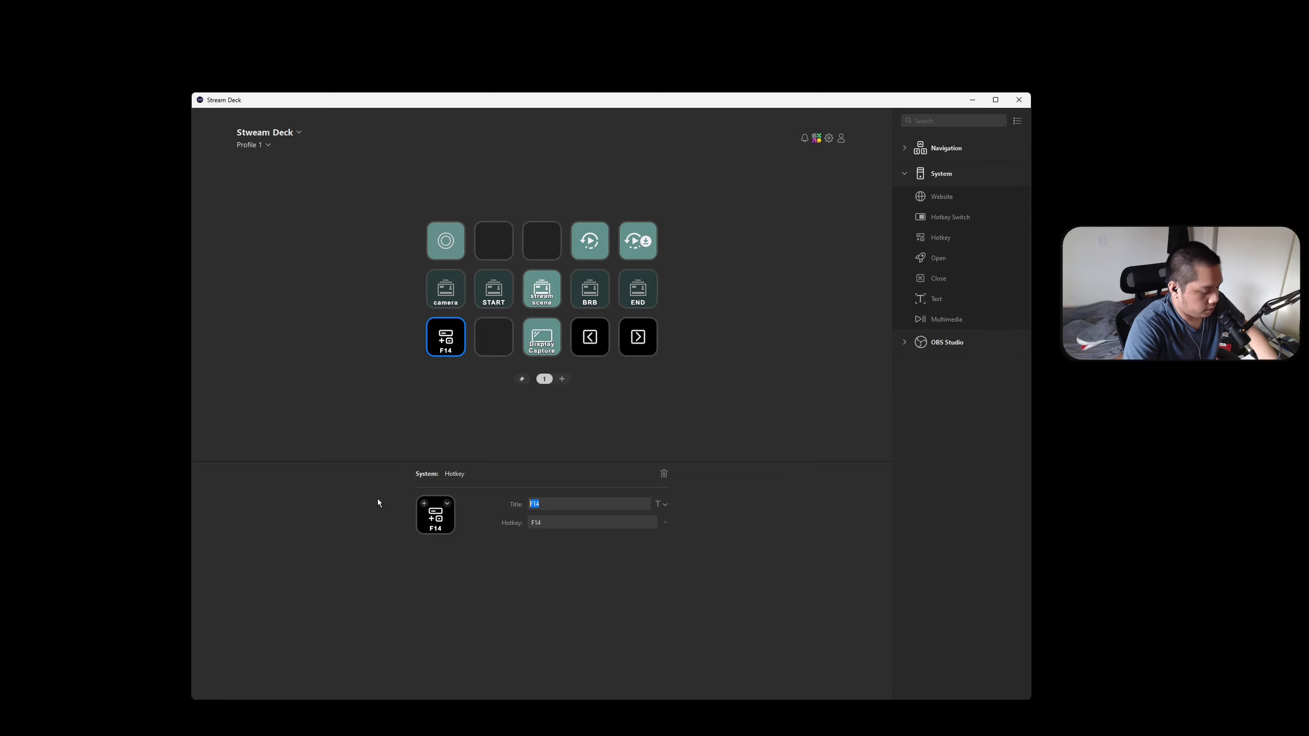
text(preview)
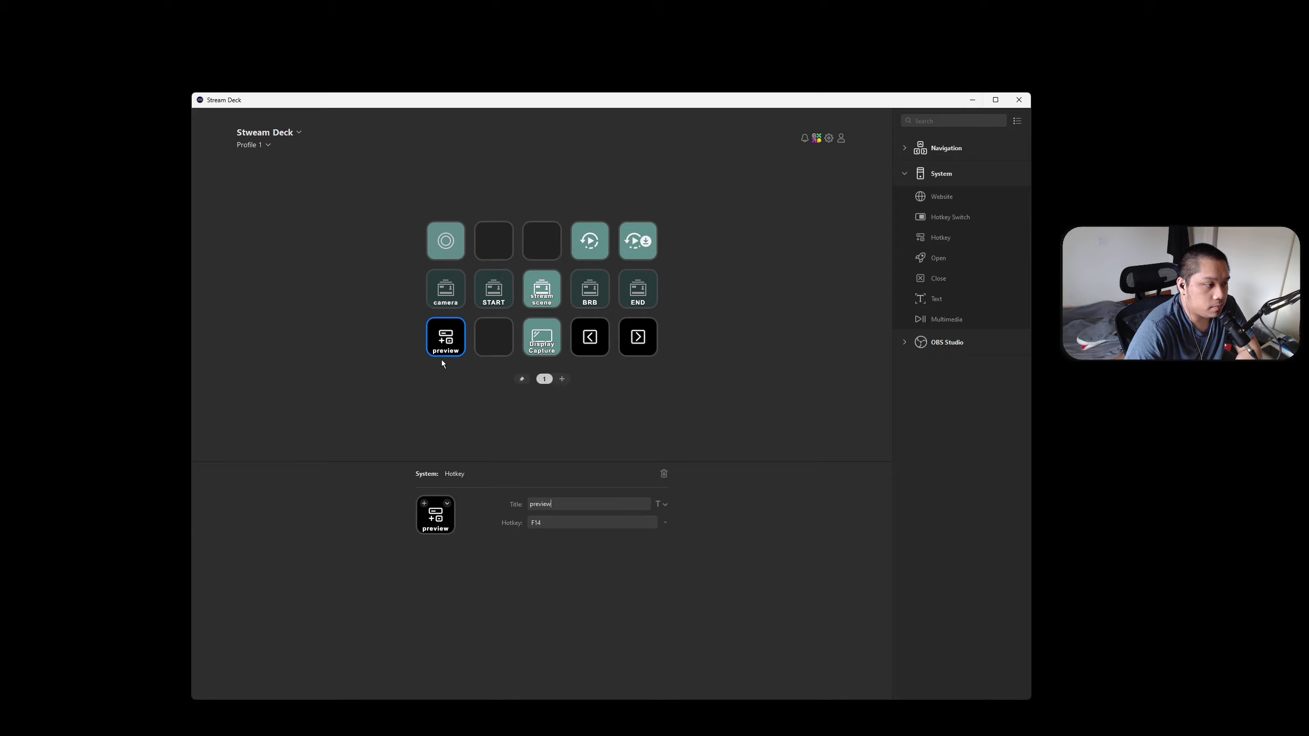
Step: Set the preview key's hotkey to F13
click(562, 524)
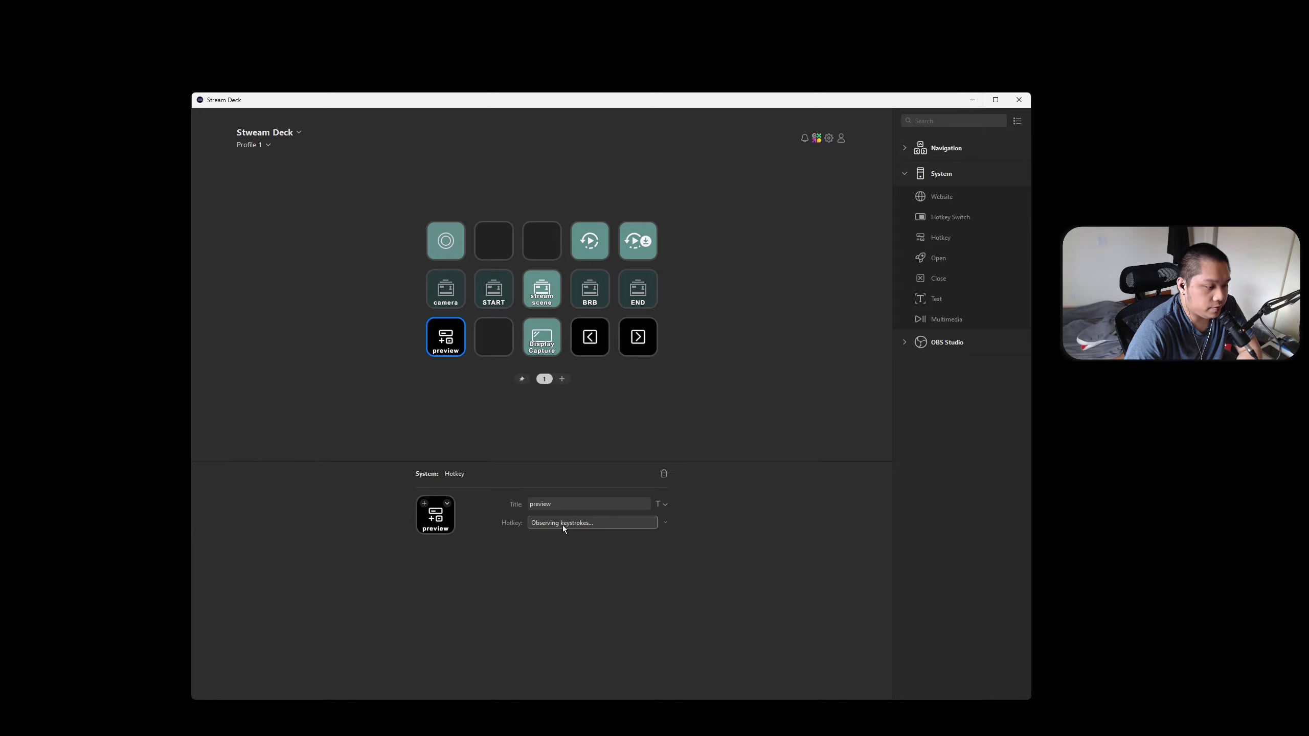
click(665, 523)
mouse_move(640, 667)
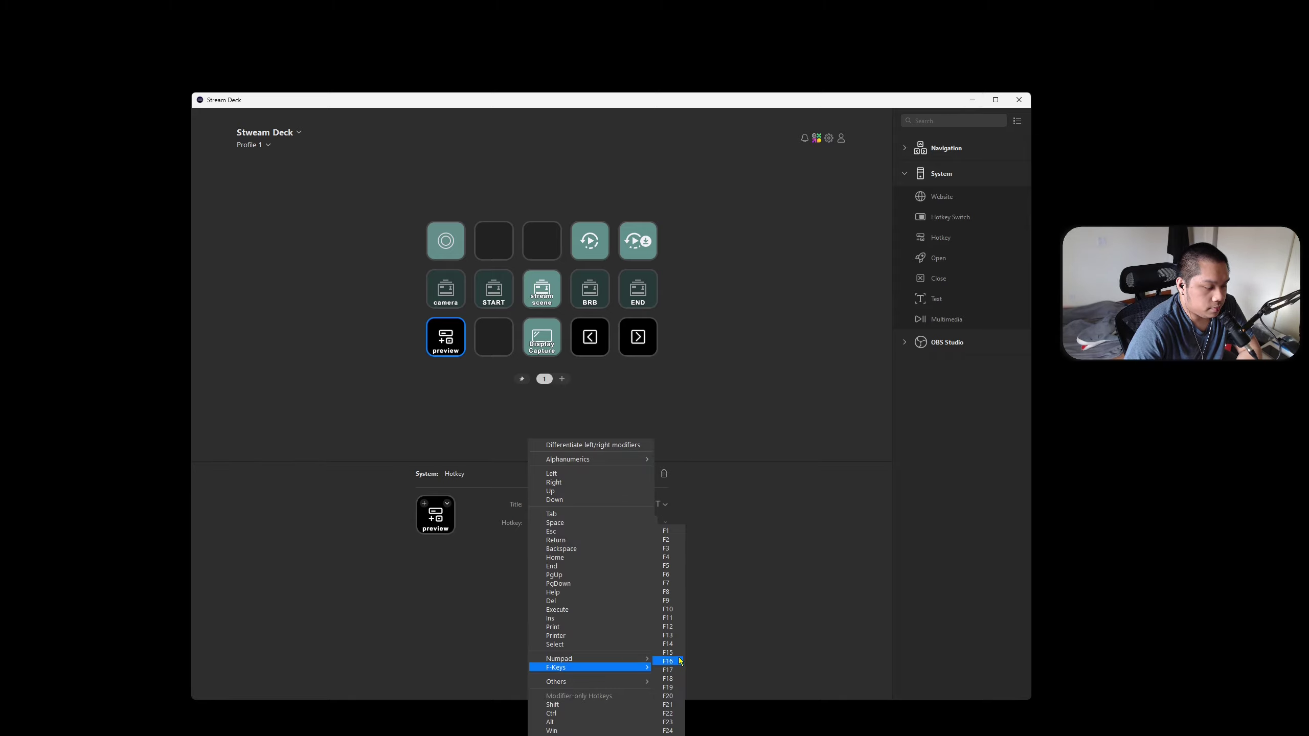
click(670, 635)
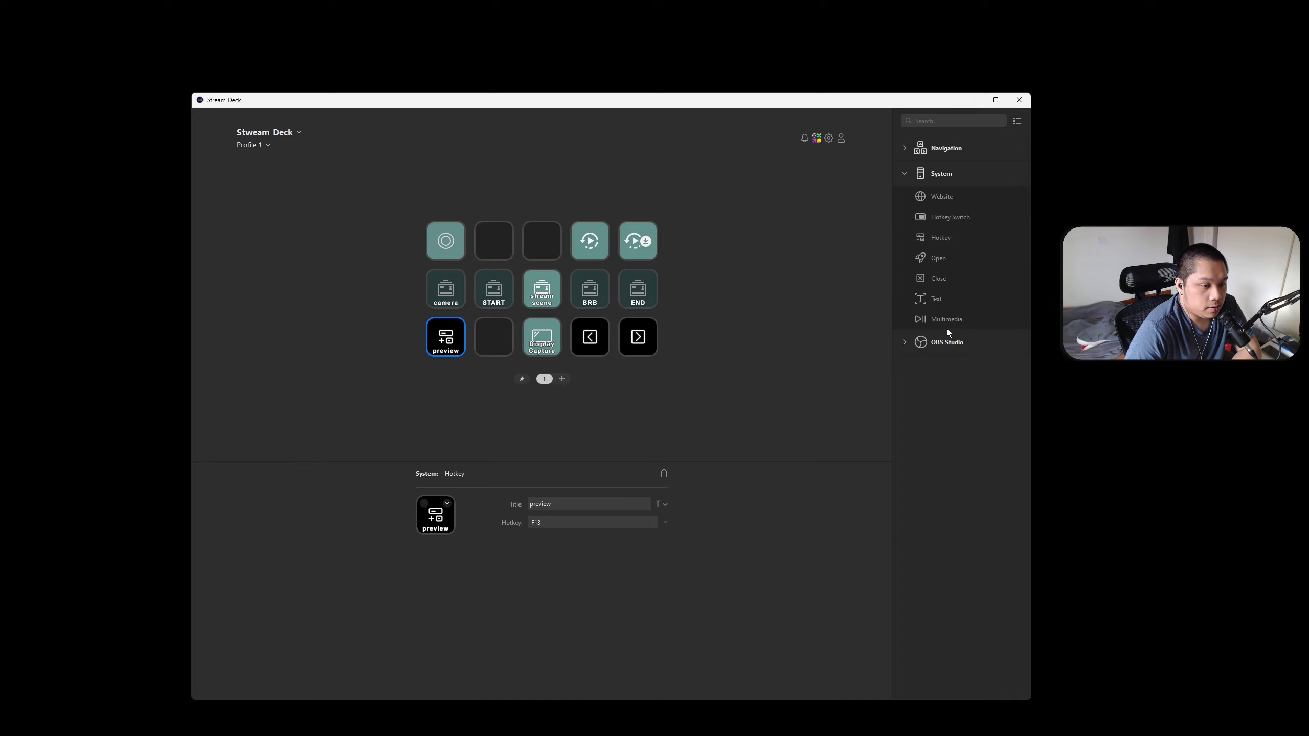
Step: Add a Multimedia action to the second bottom-row key and expand the OBS Studio action category
drag(959, 319, 485, 338)
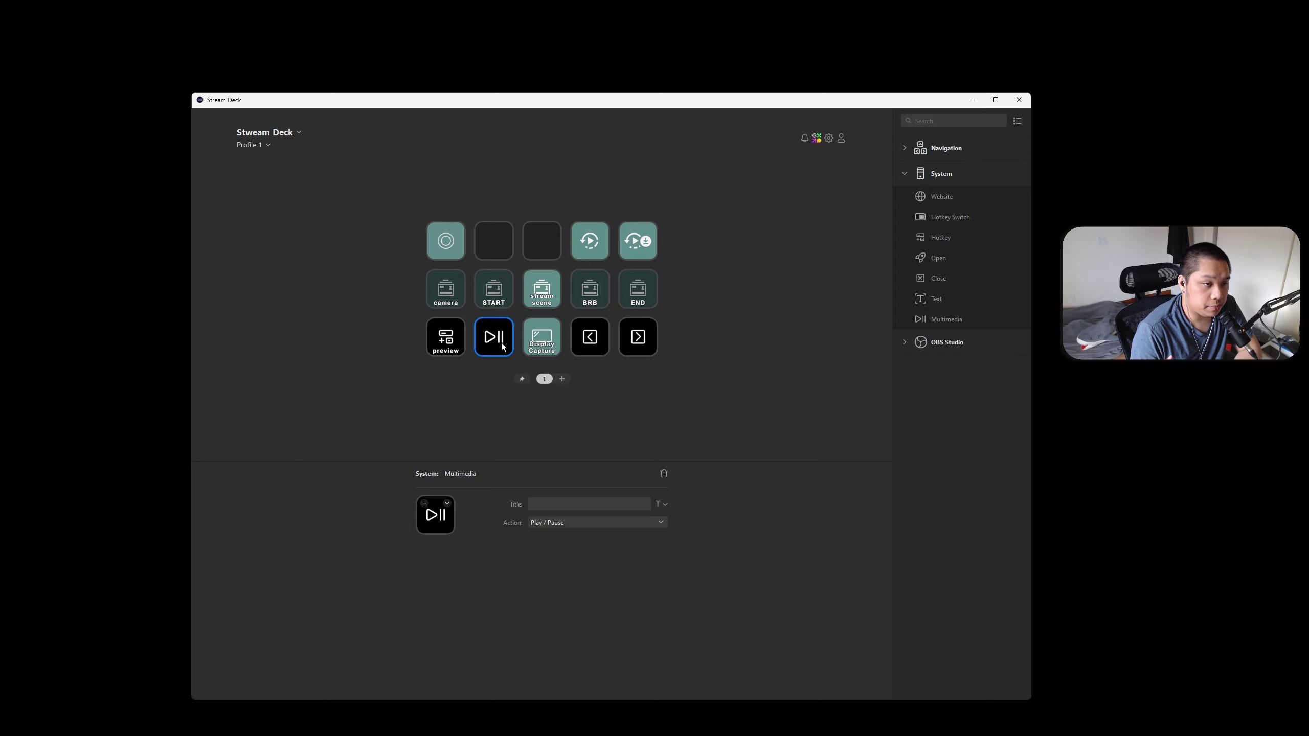
click(908, 344)
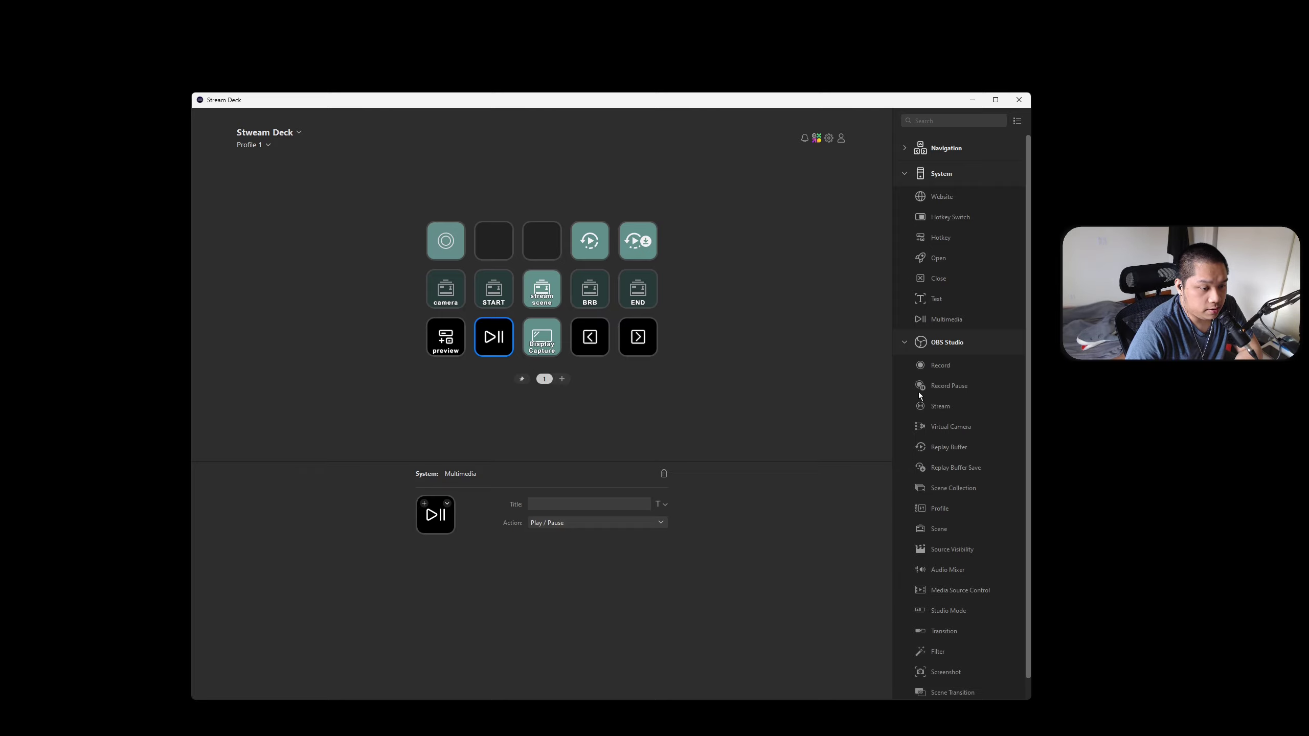
scroll(933, 384, down, 1)
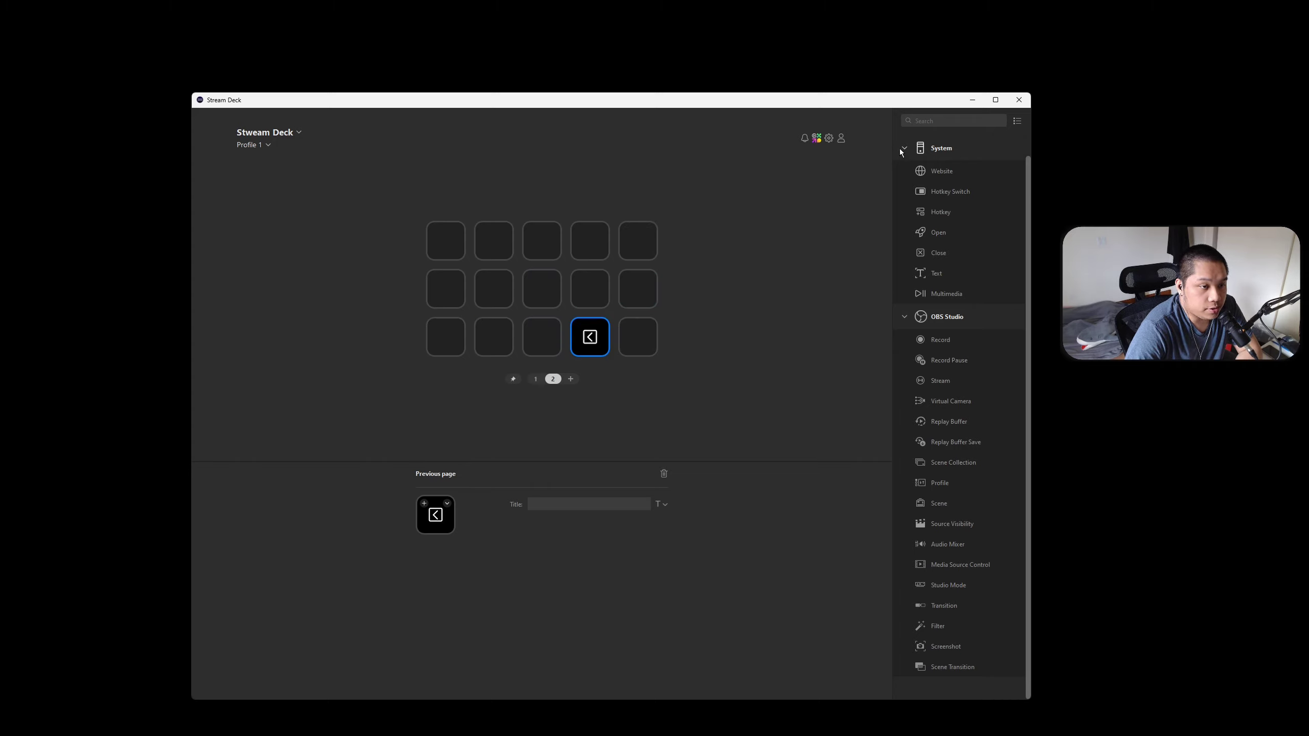
Step: Add a Next Page action to the last bottom-row key on page 2
scroll(933, 305, up, 1)
click(921, 147)
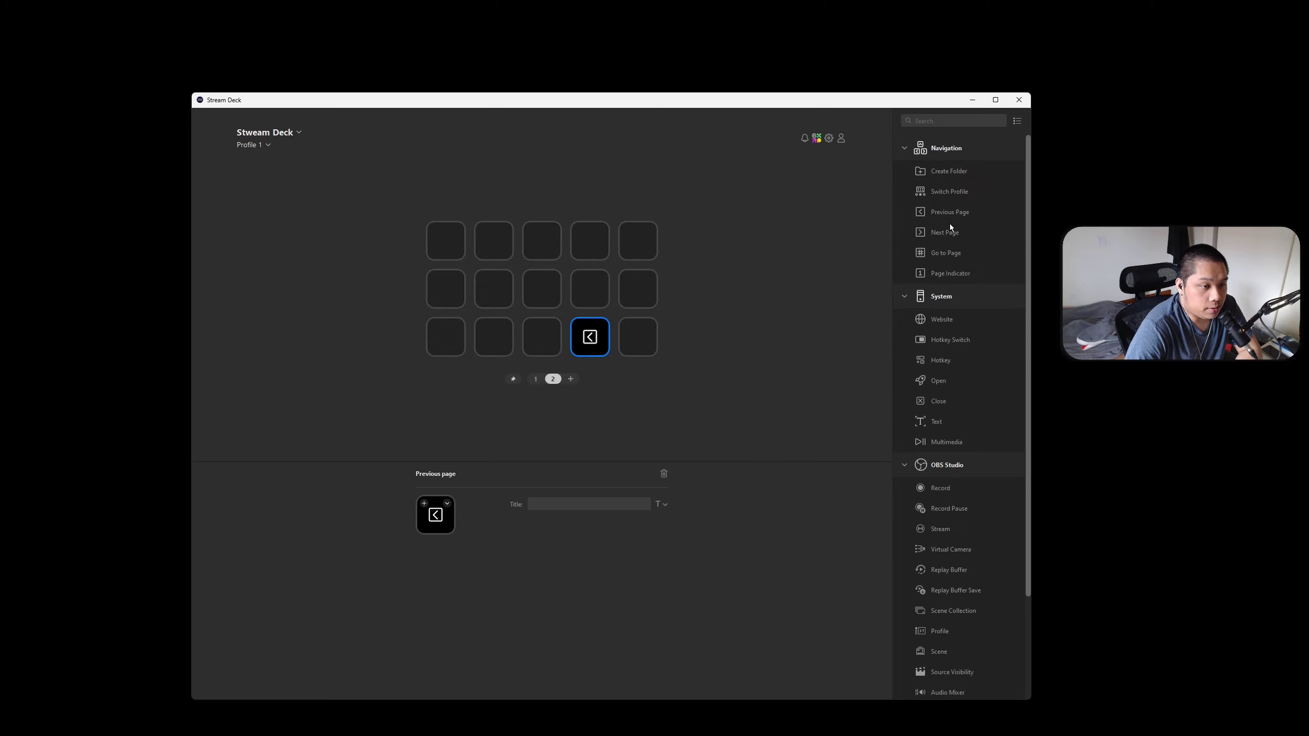
drag(948, 231, 635, 338)
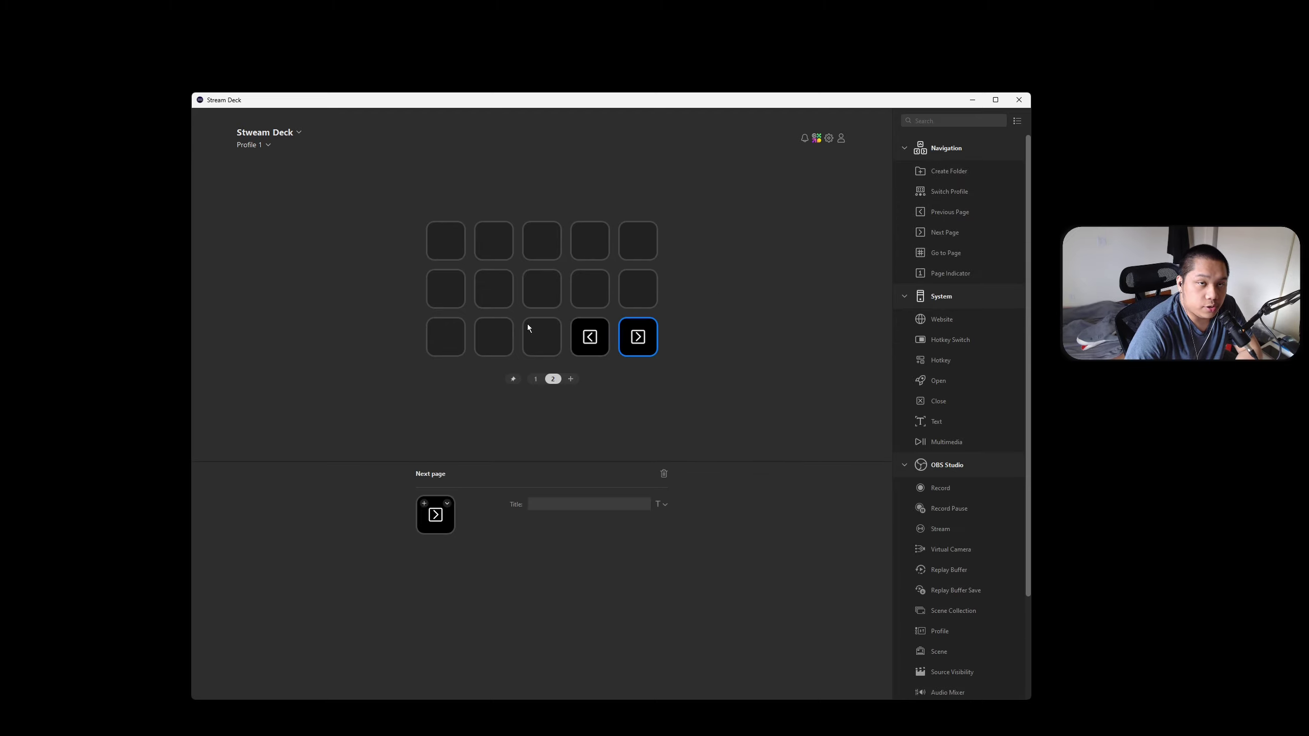
Step: On page 1, move the Display Capture key to the empty third key in the top row
click(536, 379)
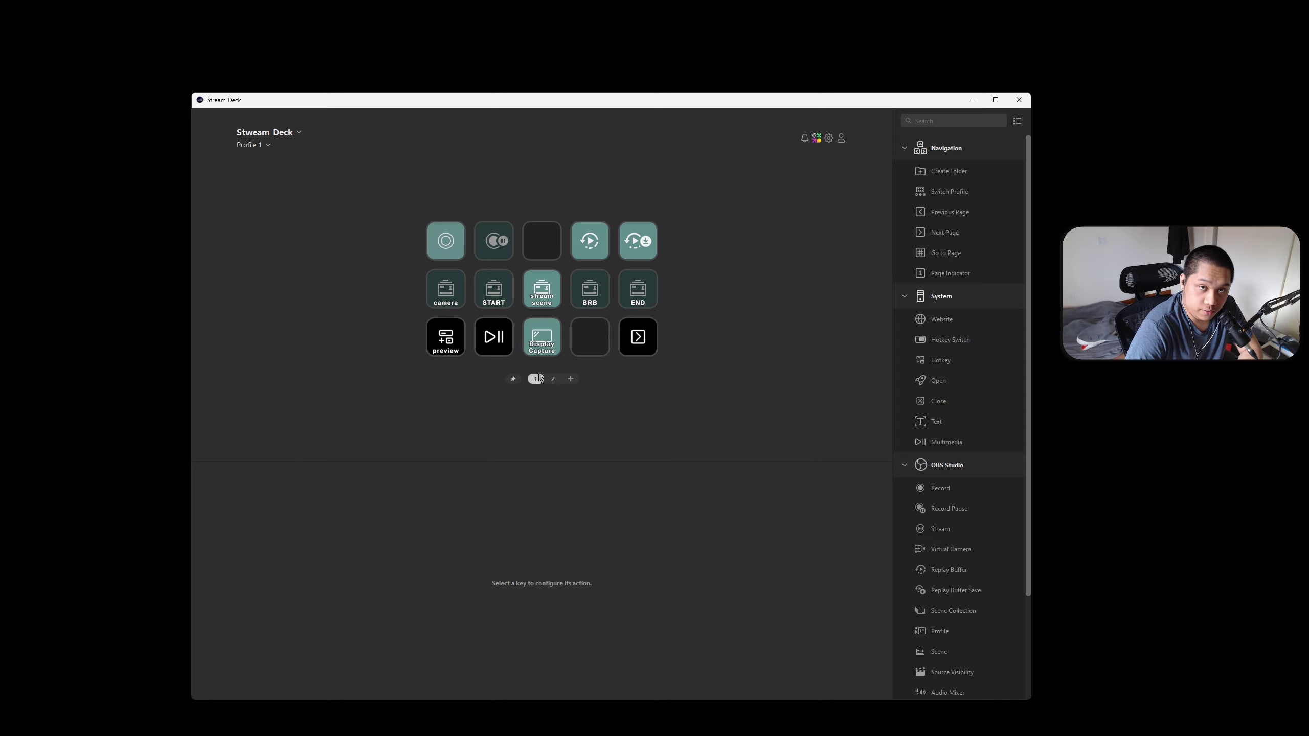
click(536, 241)
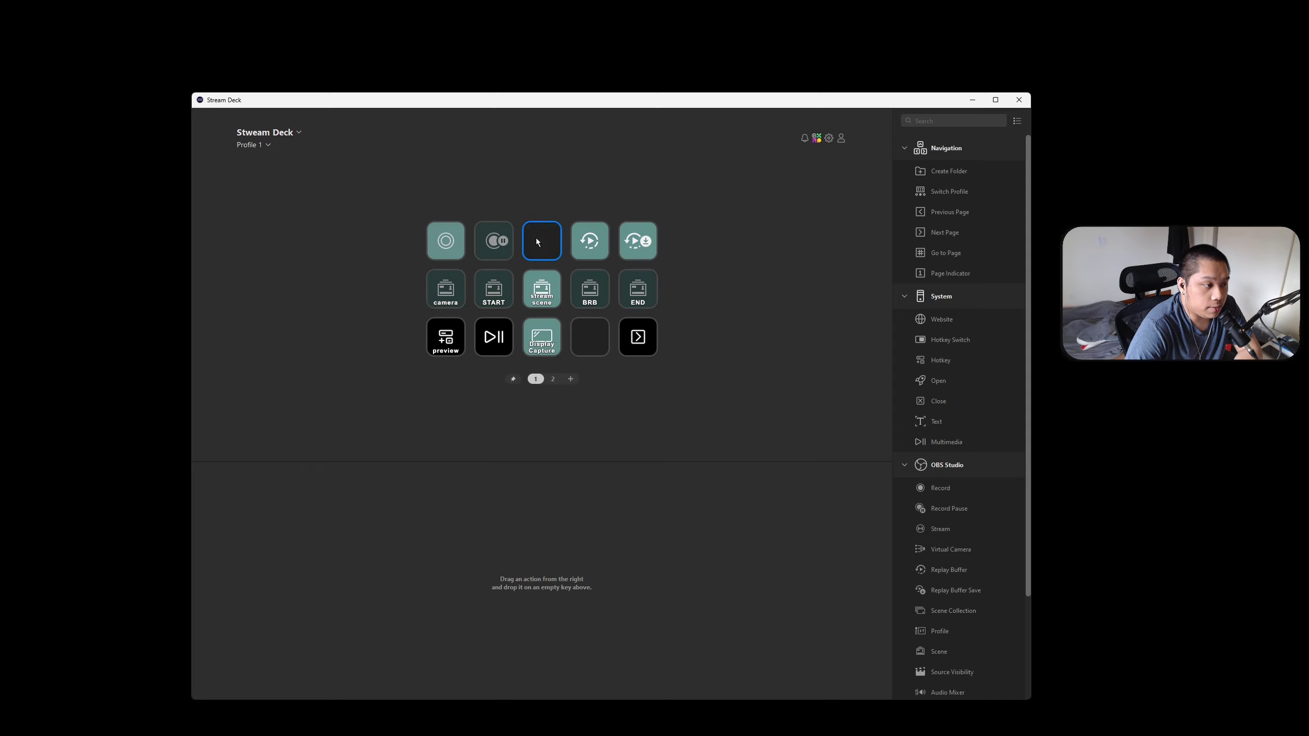
mouse_move(542, 289)
mouse_down()
mouse_move(542, 241)
mouse_move(589, 336)
mouse_move(541, 290)
mouse_up()
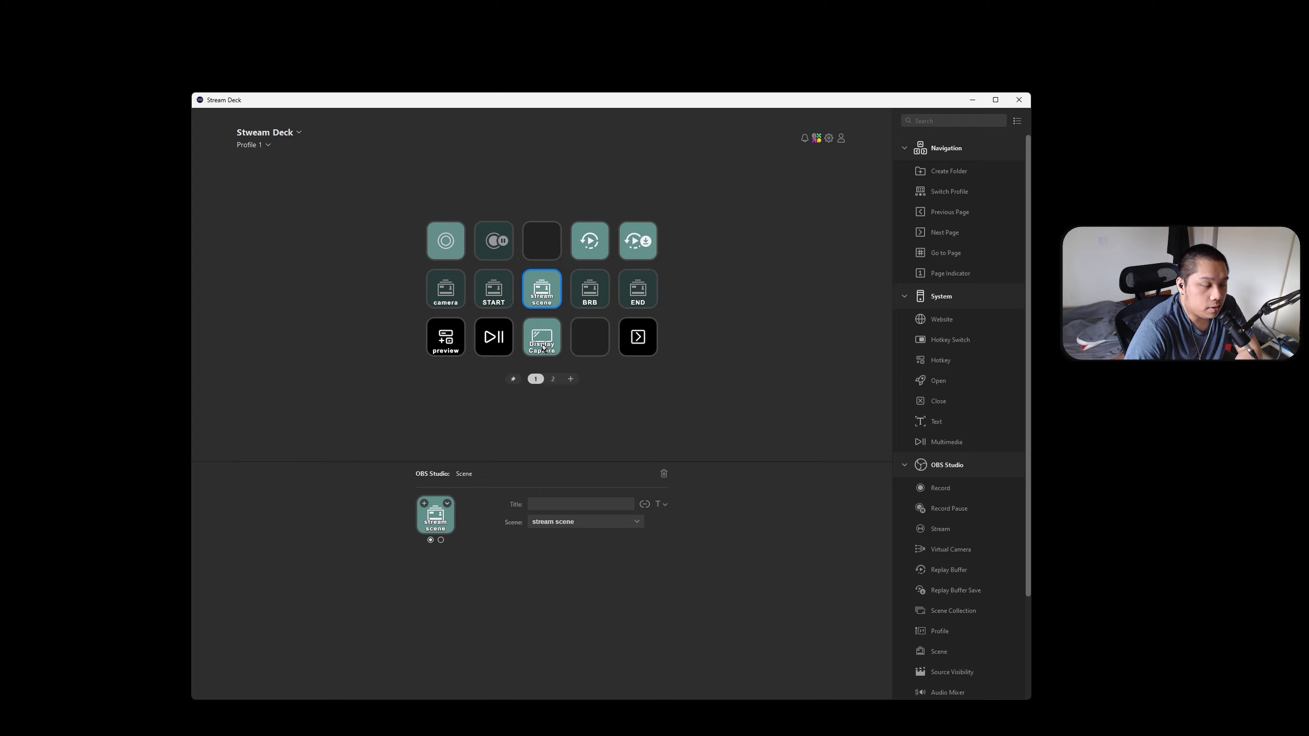
mouse_move(542, 349)
mouse_down()
mouse_move(542, 240)
mouse_move(543, 351)
mouse_up()
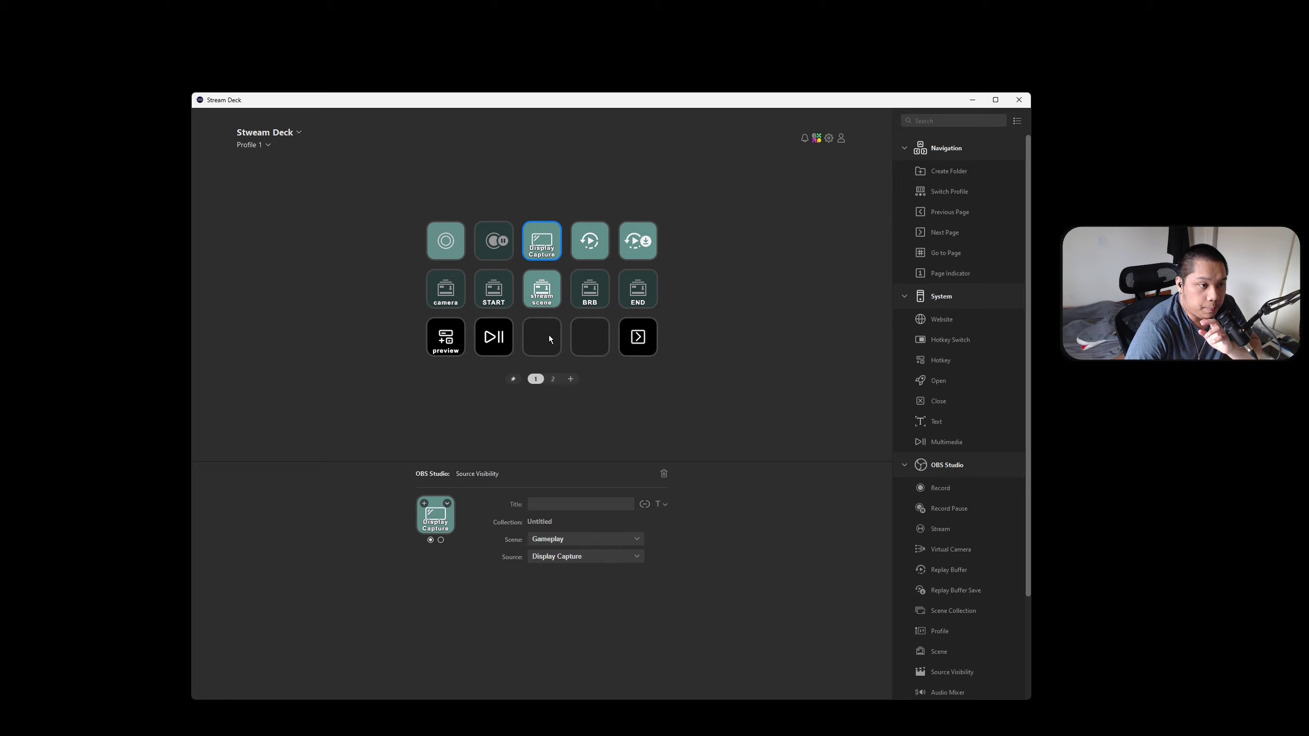